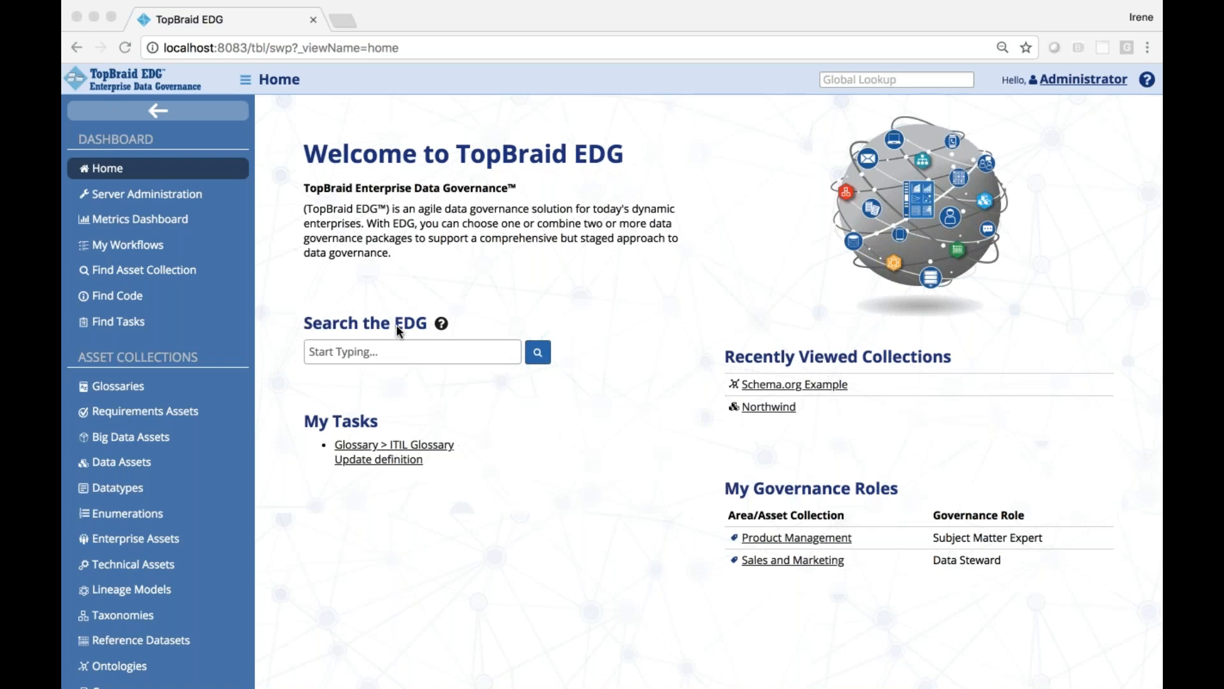
Open the help page showing the current Search the EDG configuration.
{"action": "left_click", "coordinate": [439, 323]}
{"action": "left_click", "coordinate": [441, 325]}
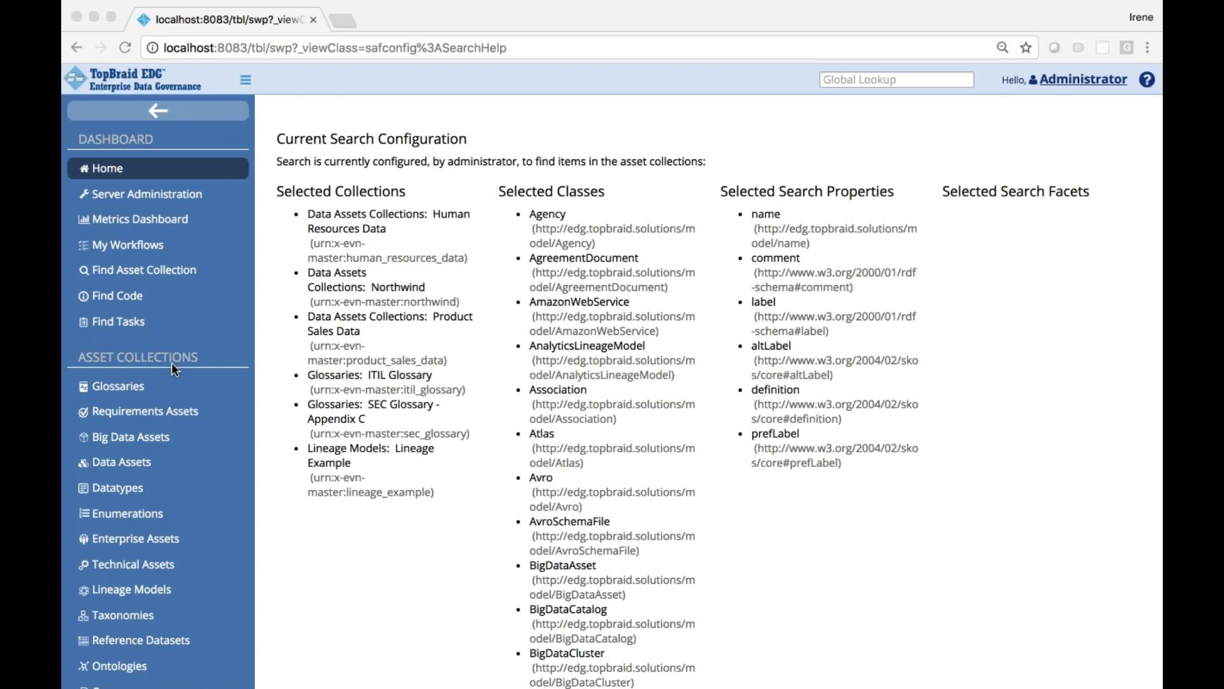
Create a new taxonomy labelled "Demo taxonomy" with the default namespace and include it in the index for Search the EDG.
{"action": "left_click", "coordinate": [117, 614]}
{"action": "left_click", "coordinate": [102, 617]}
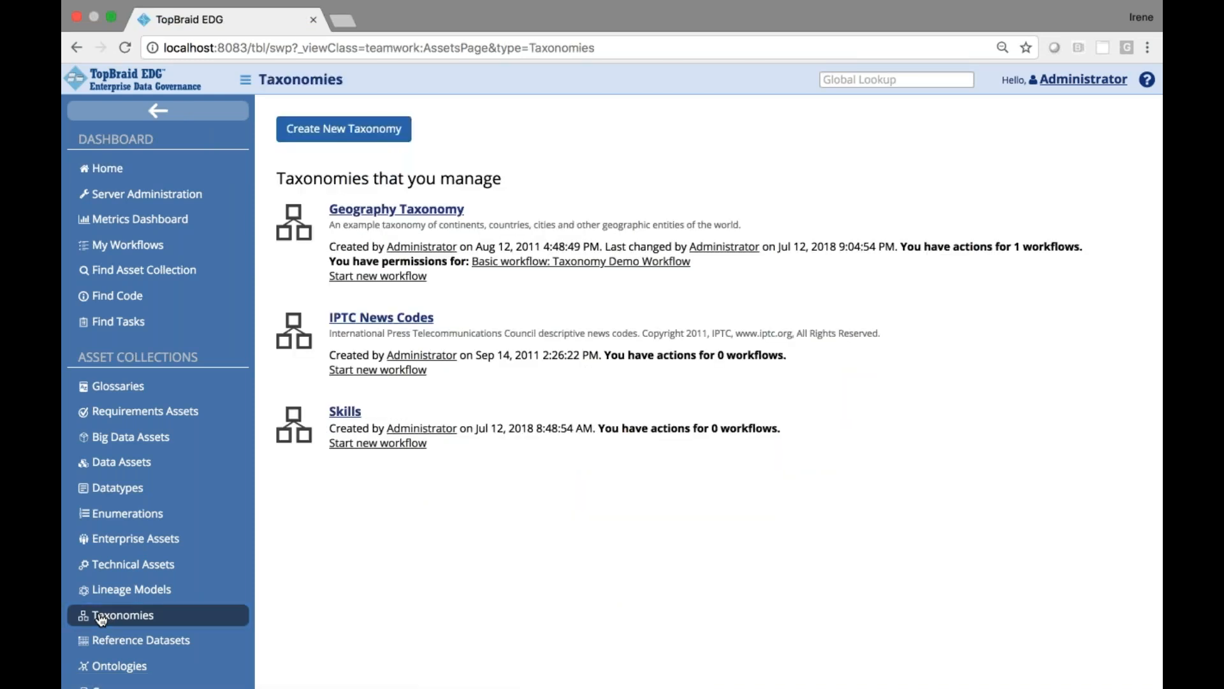
{"action": "left_click", "coordinate": [354, 139]}
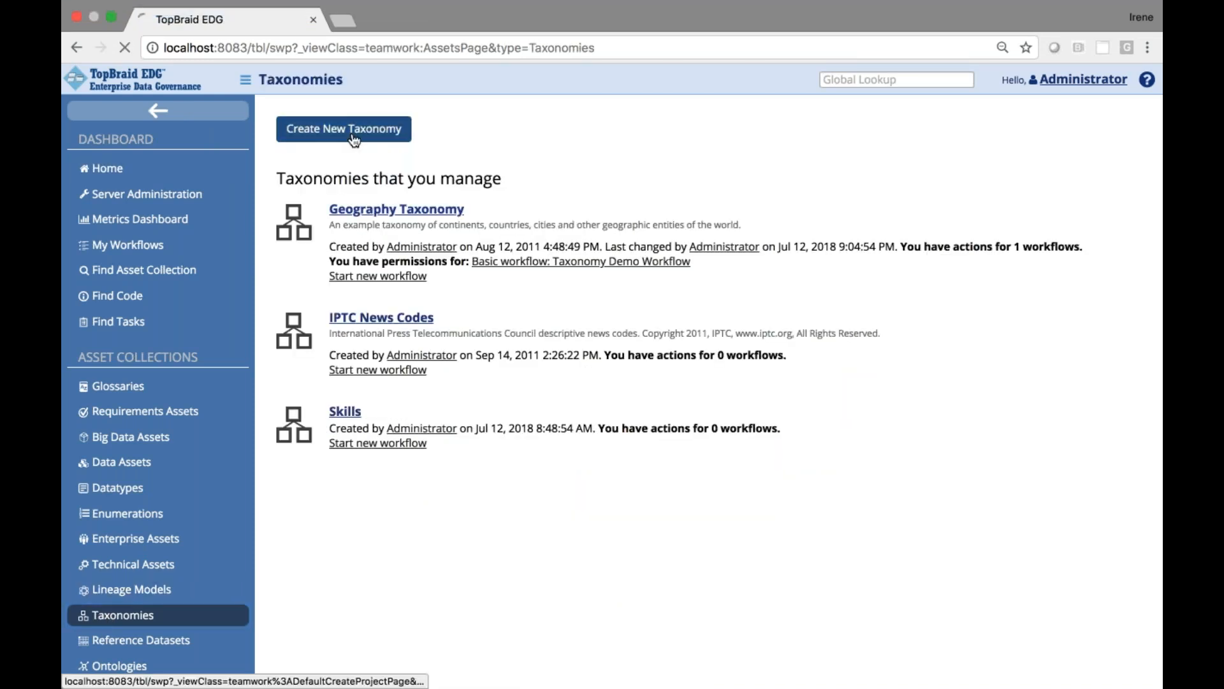
{"action": "left_click", "coordinate": [485, 268]}
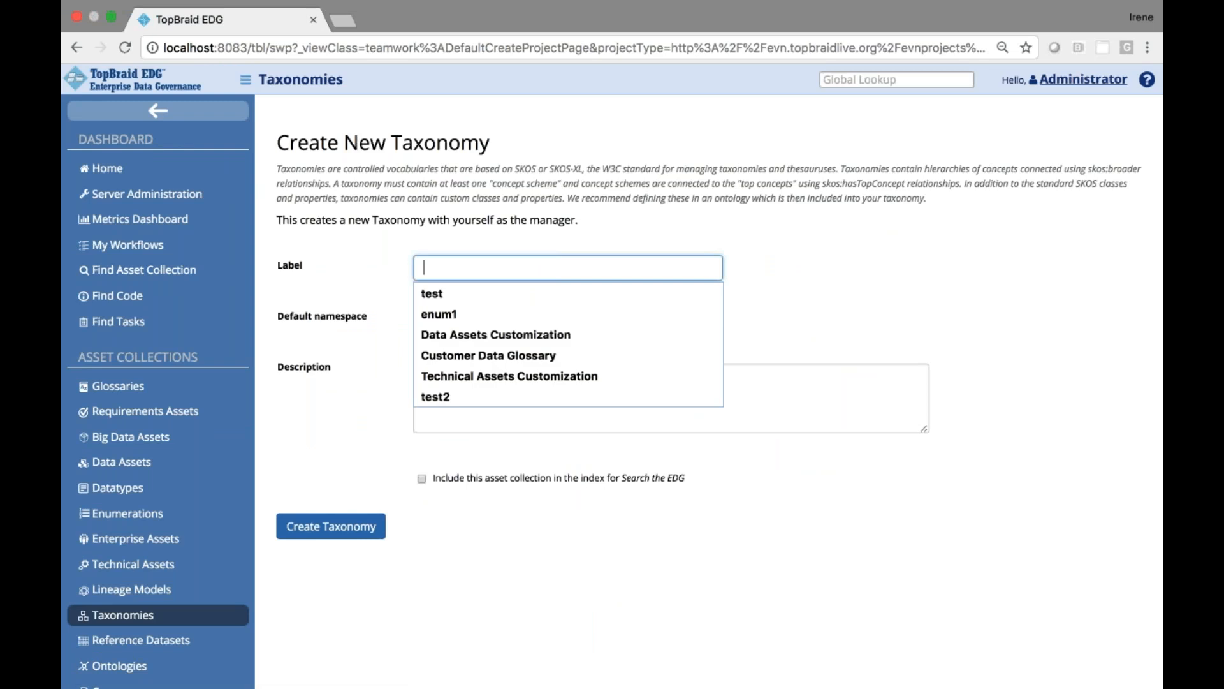
{"action": "type", "text": "Demo taxonomy"}
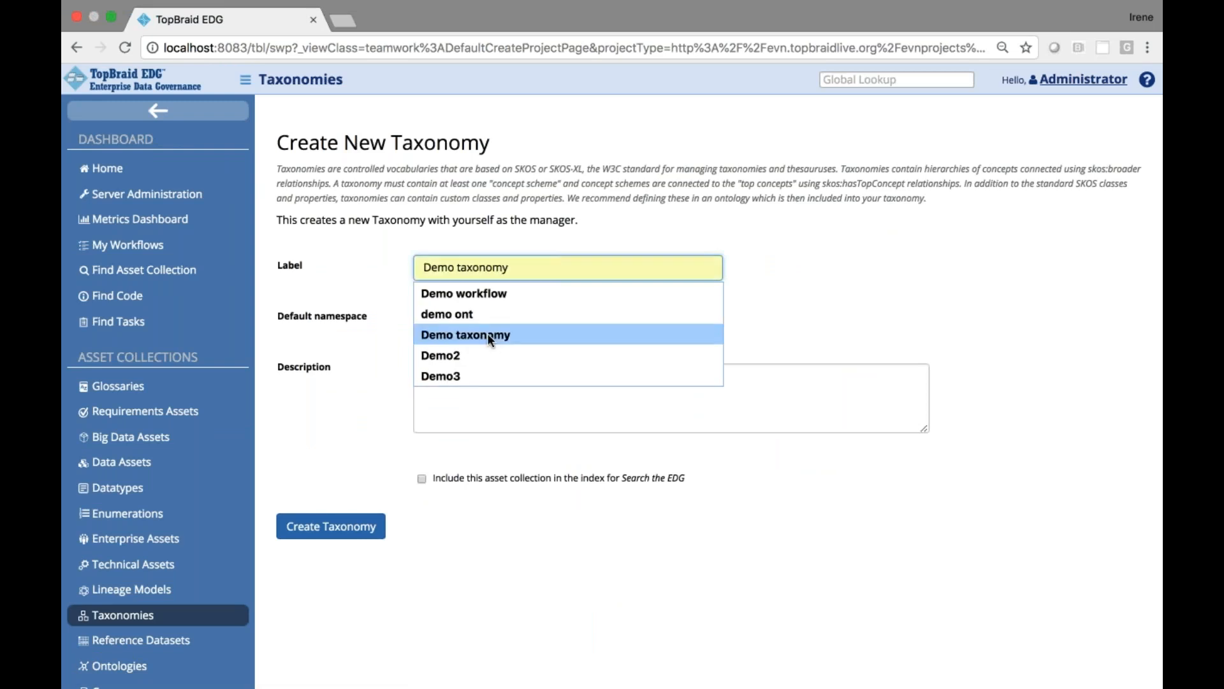
{"action": "left_click", "coordinate": [487, 334]}
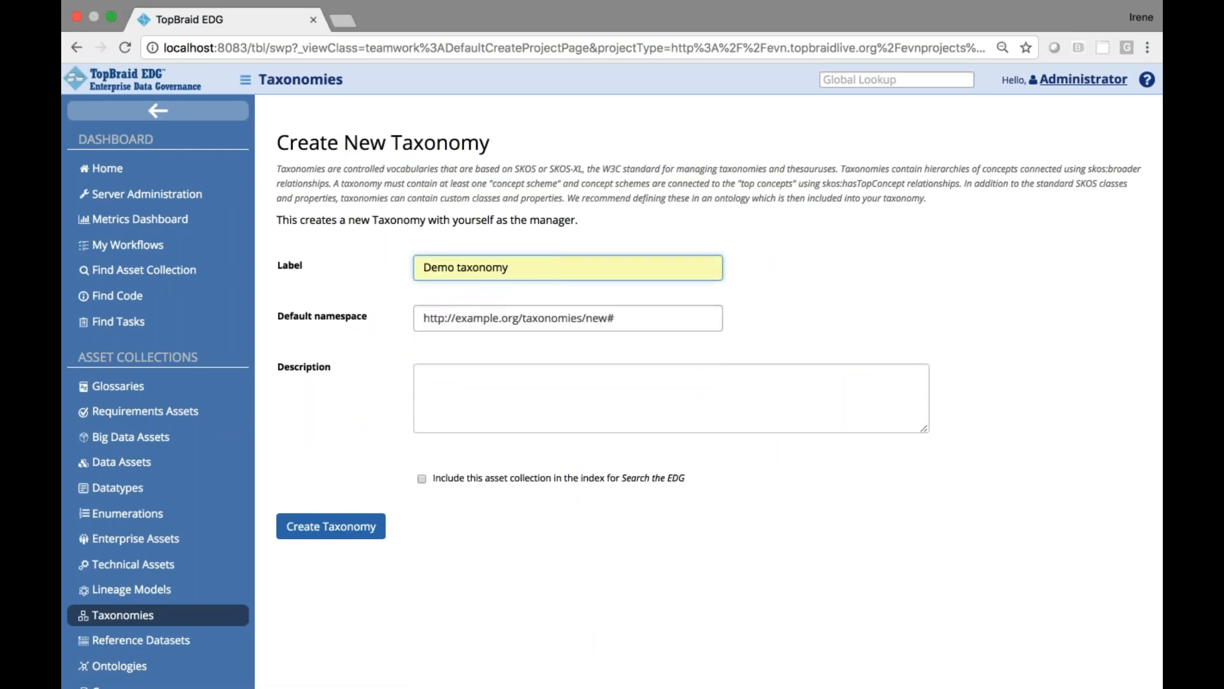
{"action": "left_click", "coordinate": [421, 480]}
{"action": "left_click", "coordinate": [343, 529]}
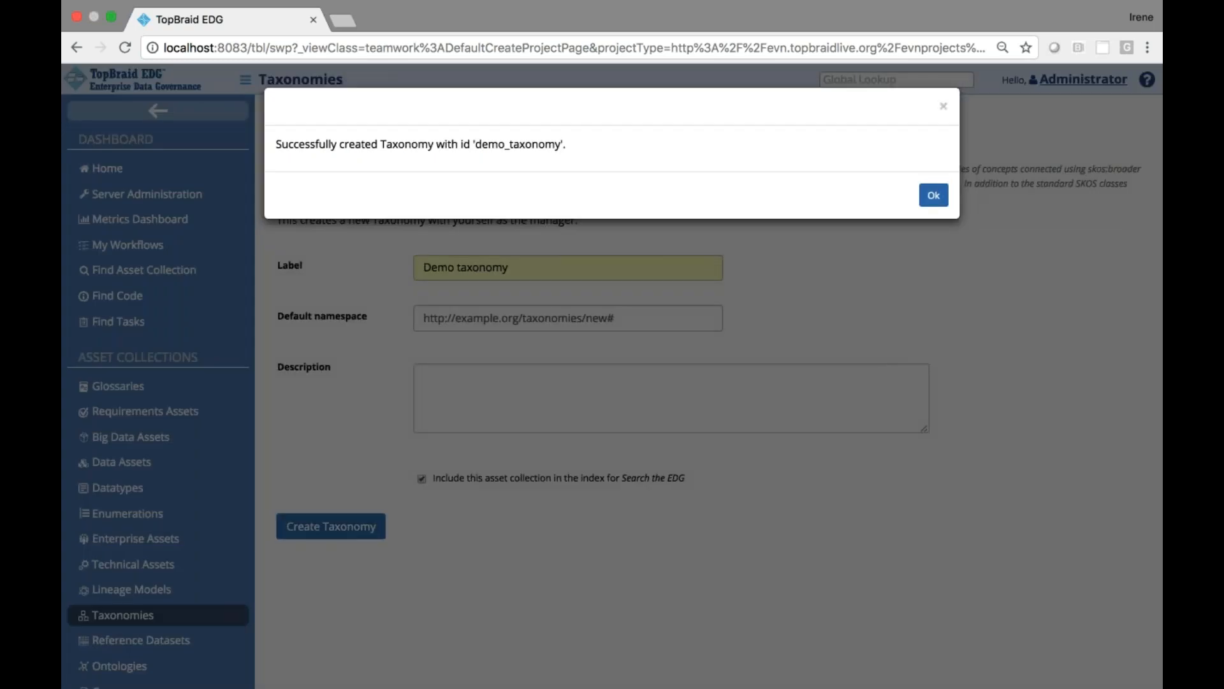
{"action": "left_click", "coordinate": [931, 197]}
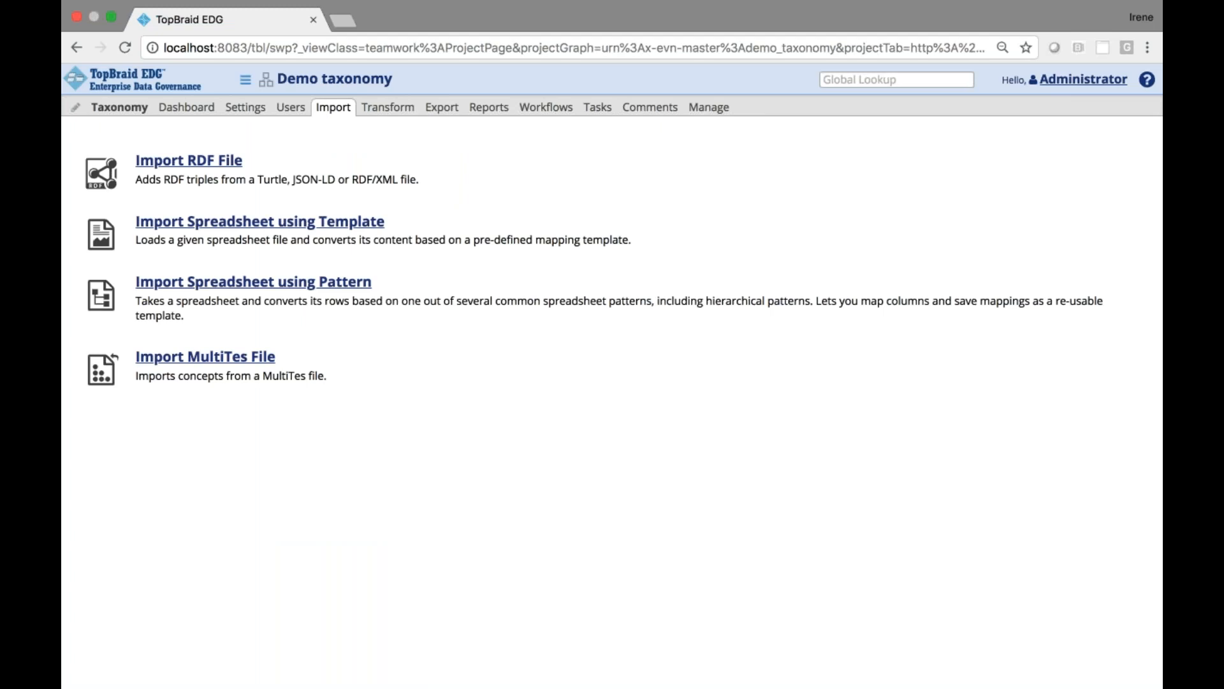
Check the Demo taxonomy's management option for including the collection in the Search the EDG index.
{"action": "left_click", "coordinate": [707, 114]}
{"action": "scroll", "coordinate": [779, 399], "scroll_direction": "down", "scroll_amount": 3}
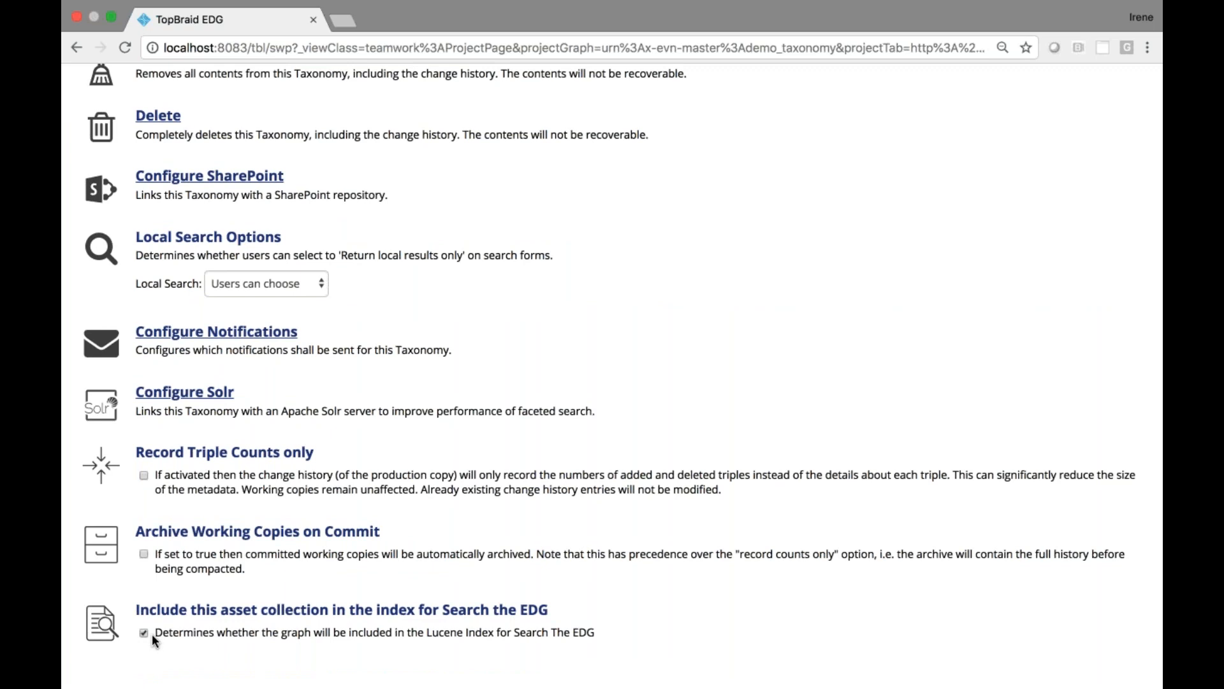
{"action": "scroll", "coordinate": [151, 633], "scroll_direction": "up", "scroll_amount": 5}
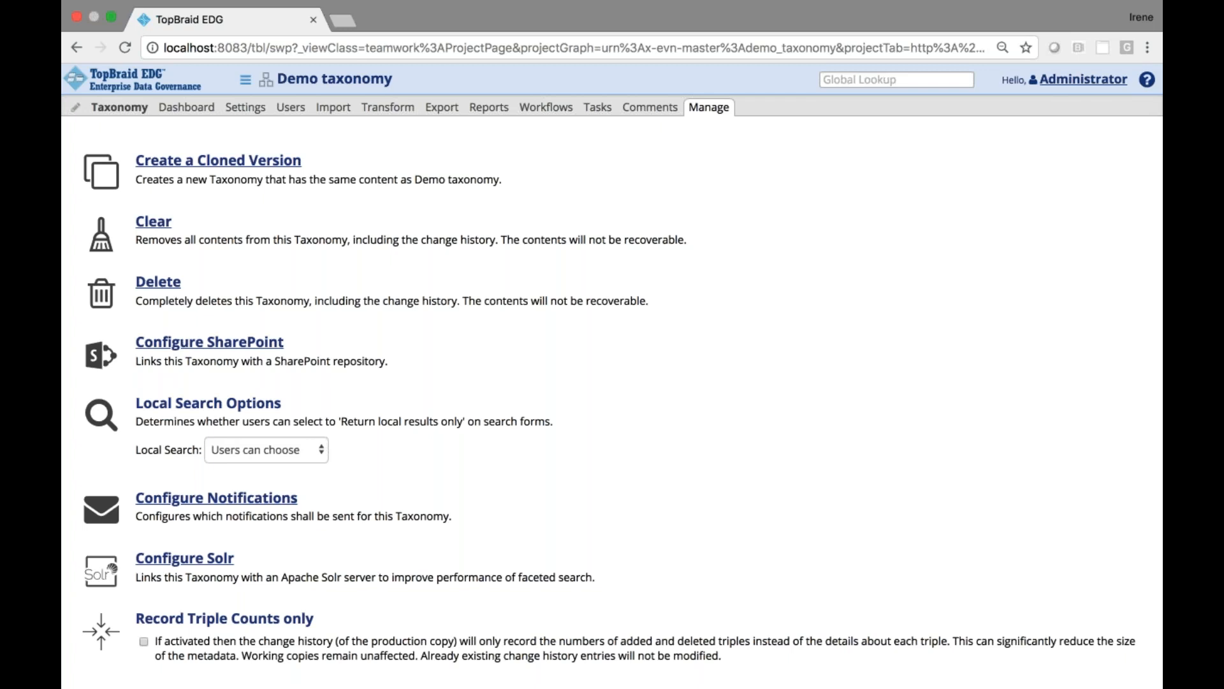
Return to the home page and open the Search the EDG Configuration from Server Administration.
{"action": "left_click", "coordinate": [144, 83]}
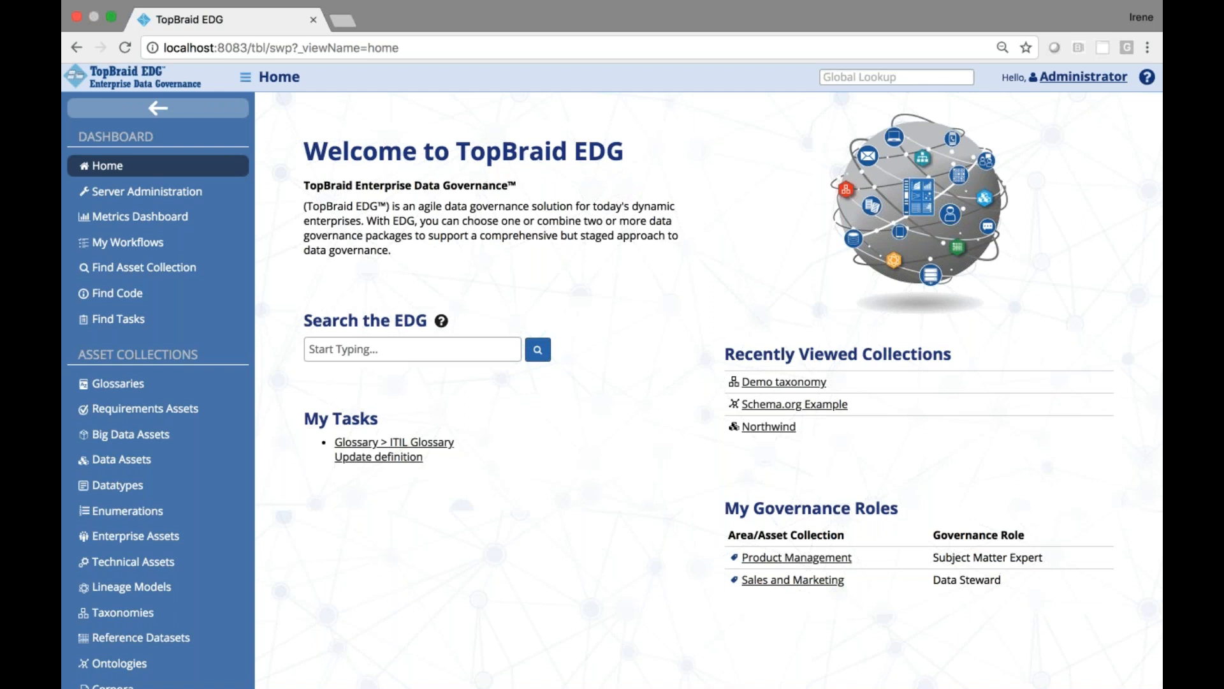
{"action": "scroll", "coordinate": [184, 97], "scroll_direction": "down", "scroll_amount": 2}
{"action": "scroll", "coordinate": [183, 97], "scroll_direction": "up", "scroll_amount": 2}
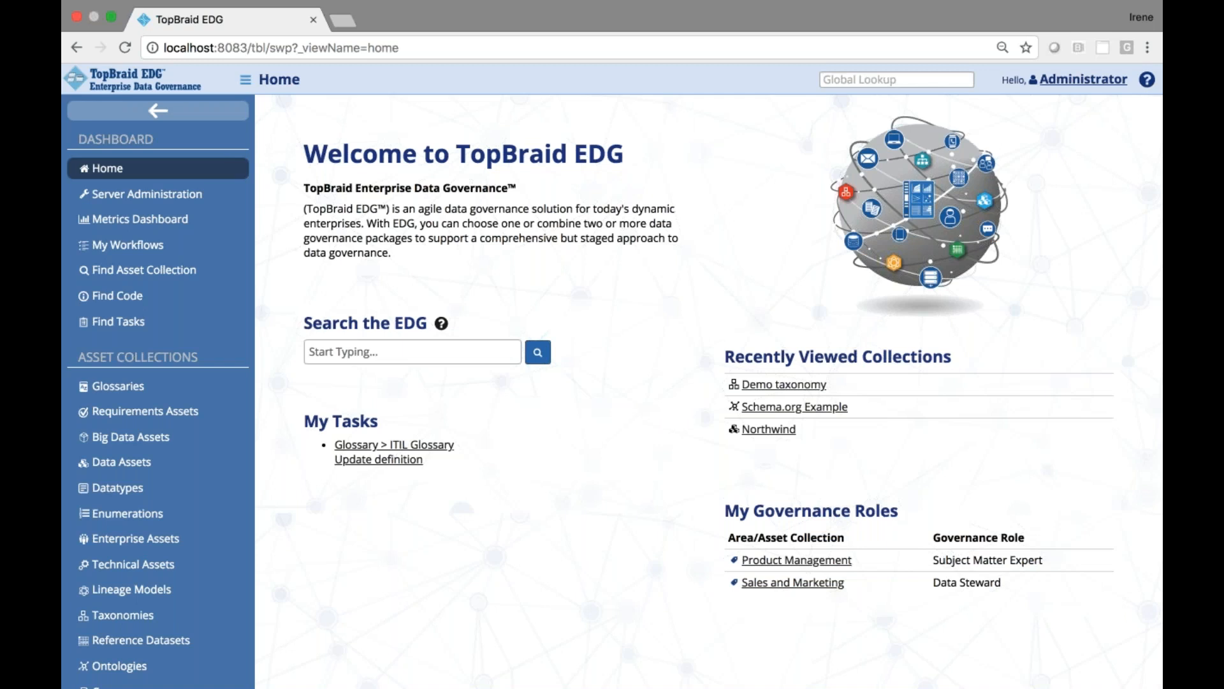
{"action": "left_click", "coordinate": [146, 195]}
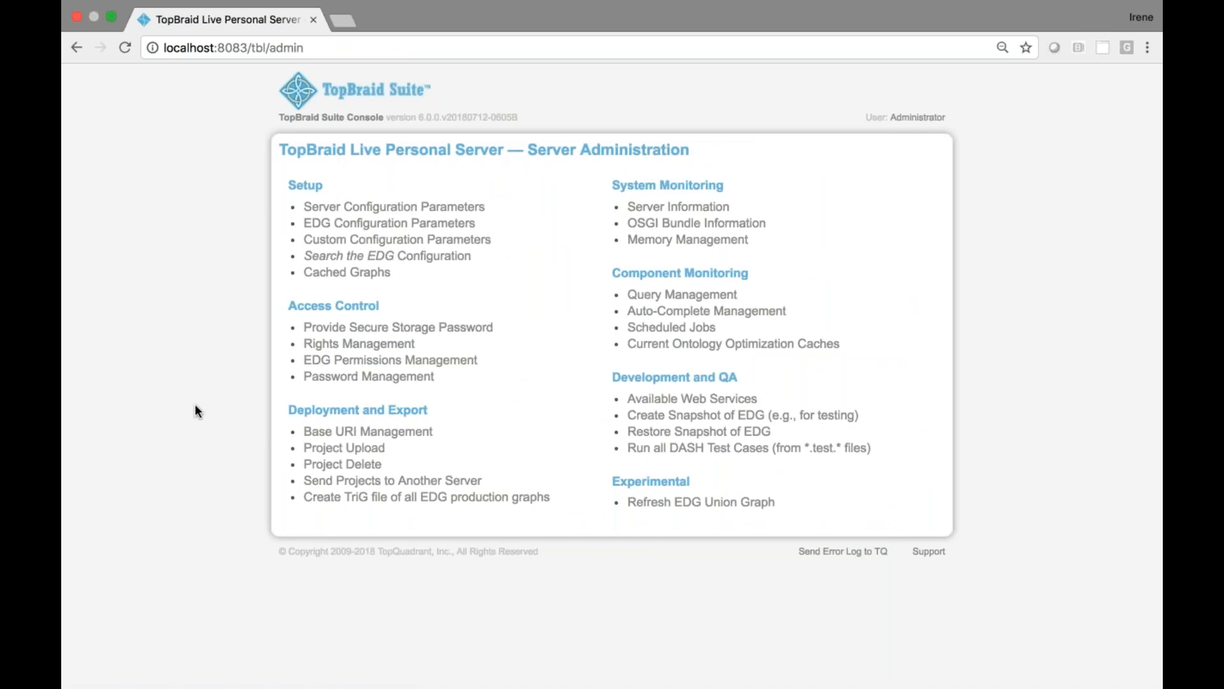
{"action": "left_click", "coordinate": [375, 261]}
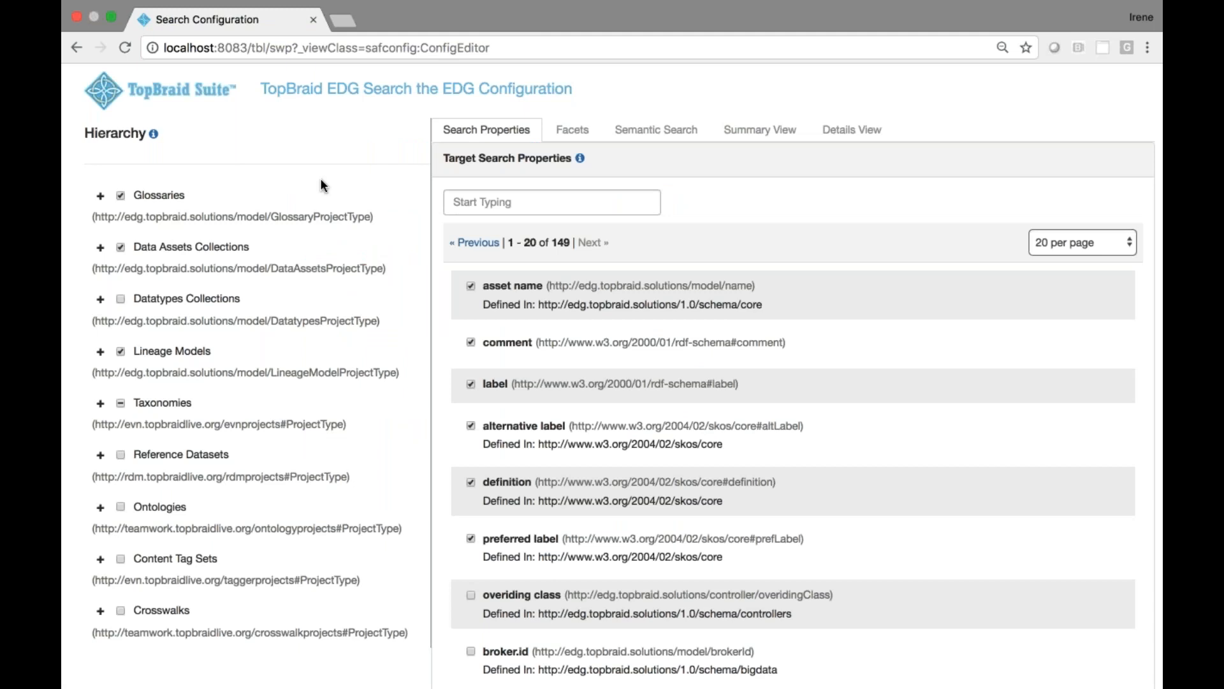
Look up "not" among the target search properties and add the SKOS editorial note property.
{"action": "scroll", "coordinate": [314, 178], "scroll_direction": "down", "scroll_amount": 2}
{"action": "scroll", "coordinate": [314, 177], "scroll_direction": "up", "scroll_amount": 2}
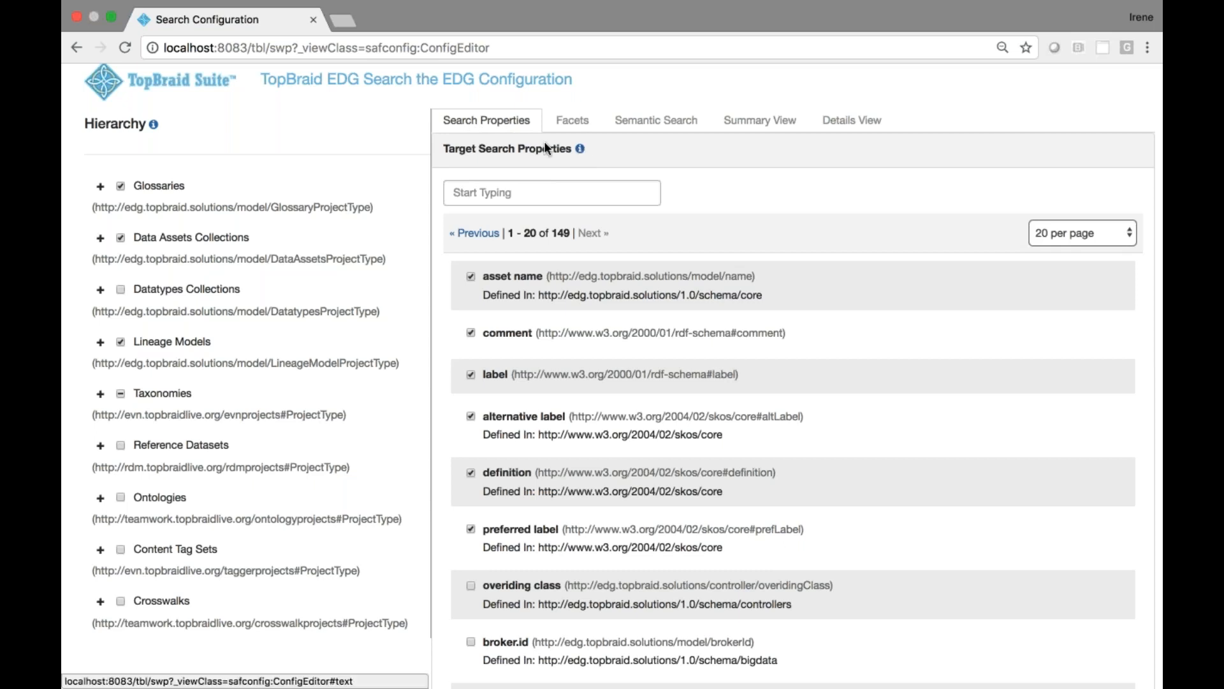
{"action": "left_click", "coordinate": [582, 151]}
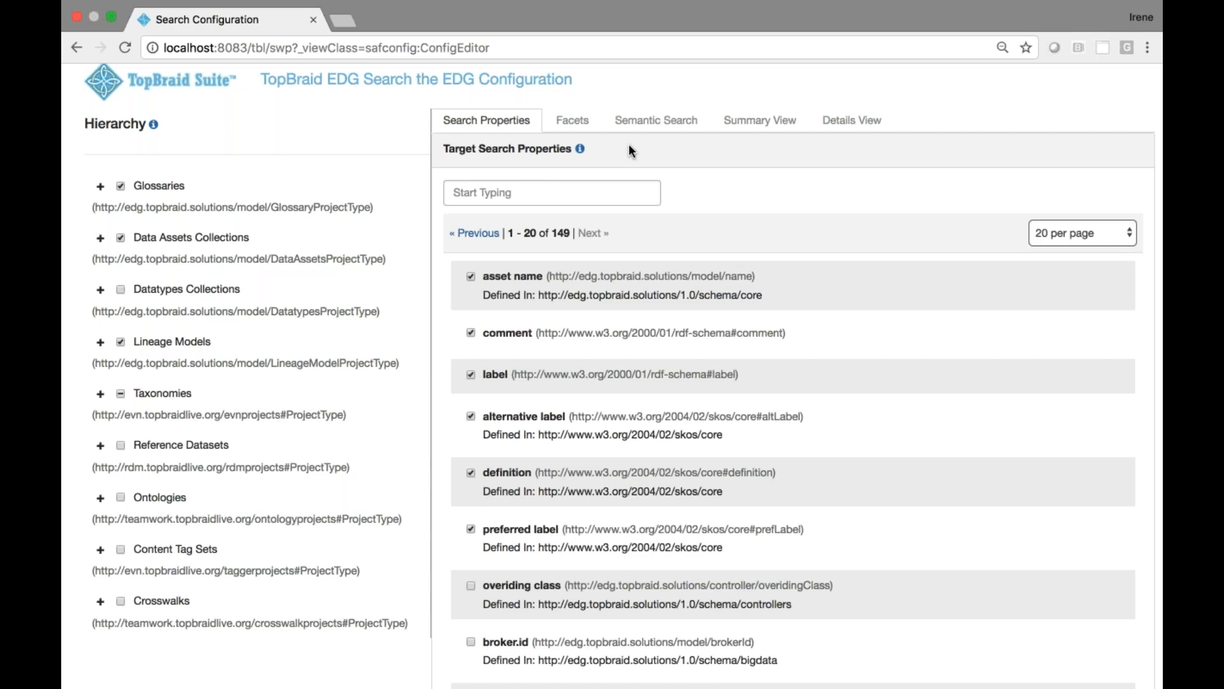
{"action": "scroll", "coordinate": [629, 148], "scroll_direction": "down", "scroll_amount": 2}
{"action": "scroll", "coordinate": [668, 189], "scroll_direction": "up", "scroll_amount": 1}
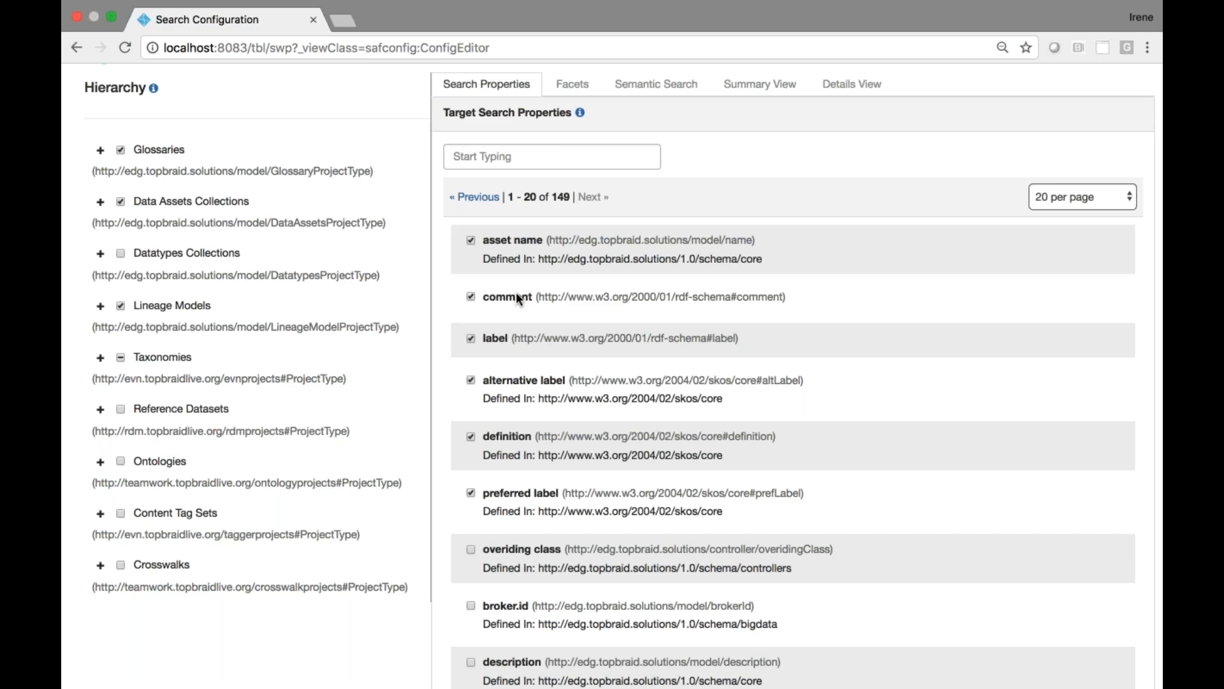
{"action": "scroll", "coordinate": [516, 292], "scroll_direction": "up", "scroll_amount": 2}
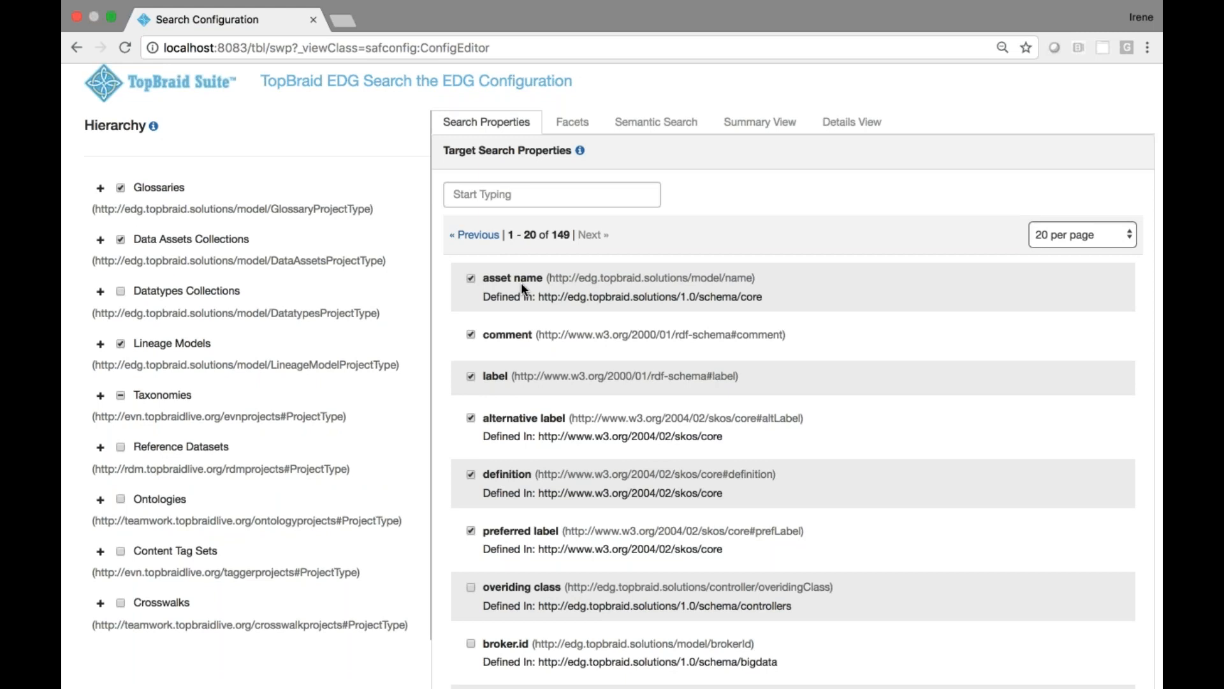
{"action": "scroll", "coordinate": [521, 281], "scroll_direction": "up", "scroll_amount": 1}
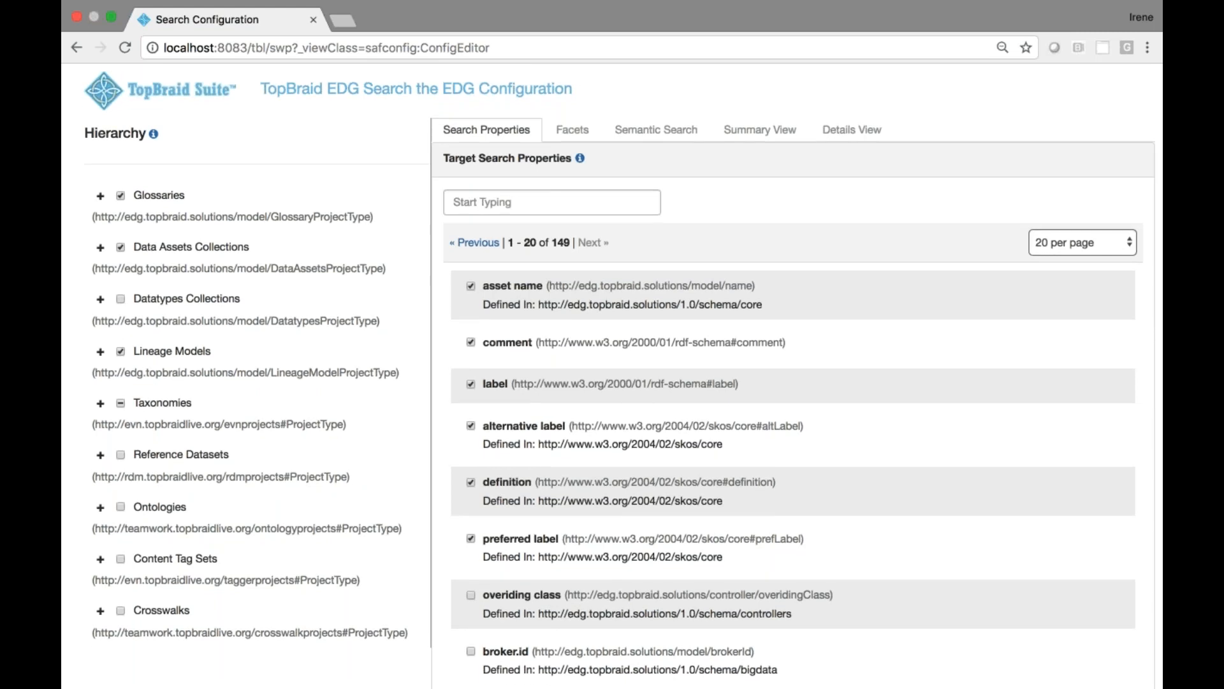
{"action": "left_click", "coordinate": [548, 202]}
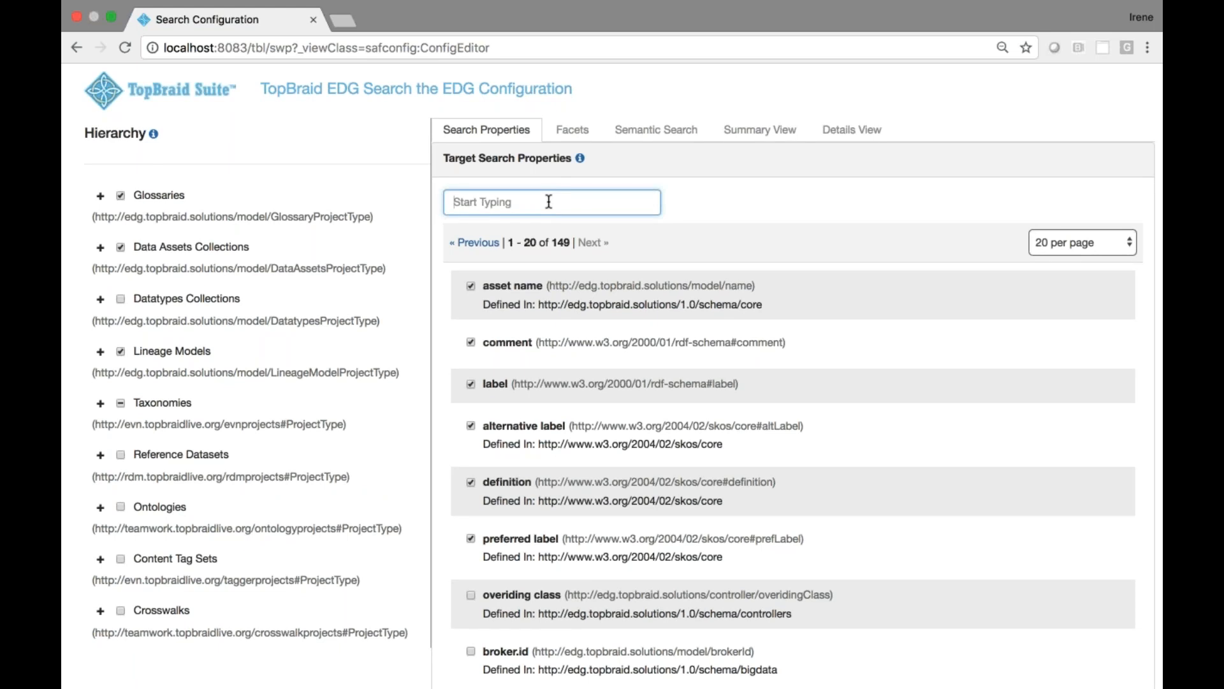
{"action": "type", "text": "not"}
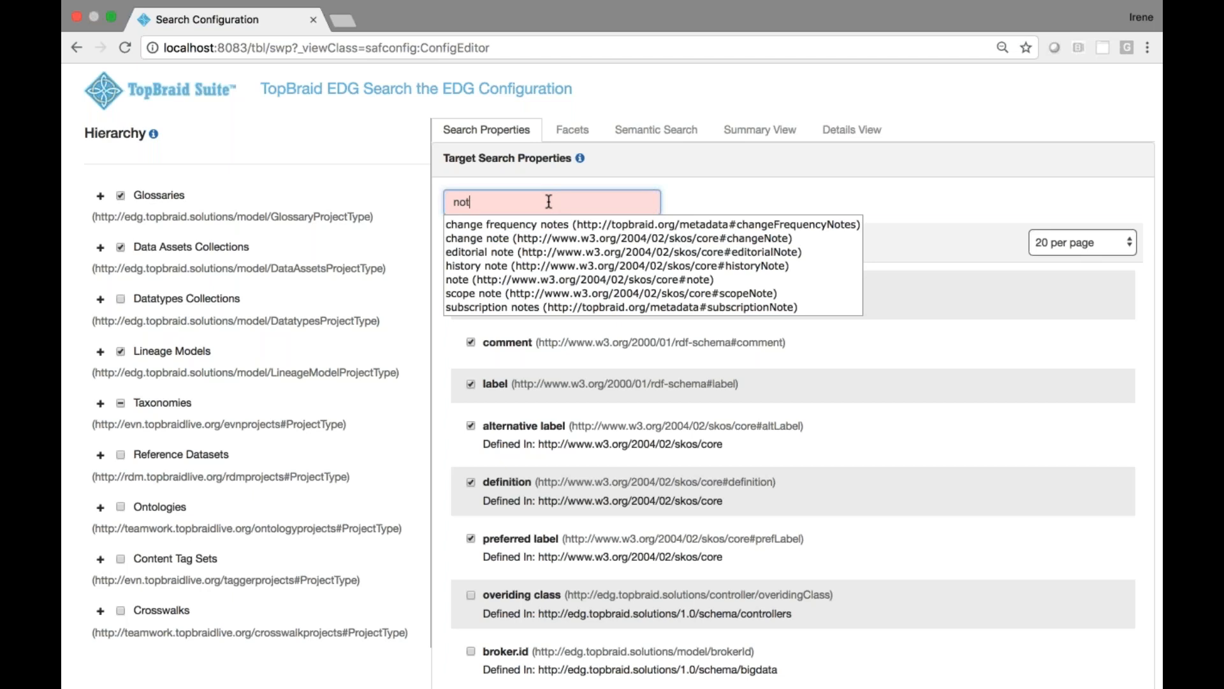
{"action": "left_click", "coordinate": [524, 252]}
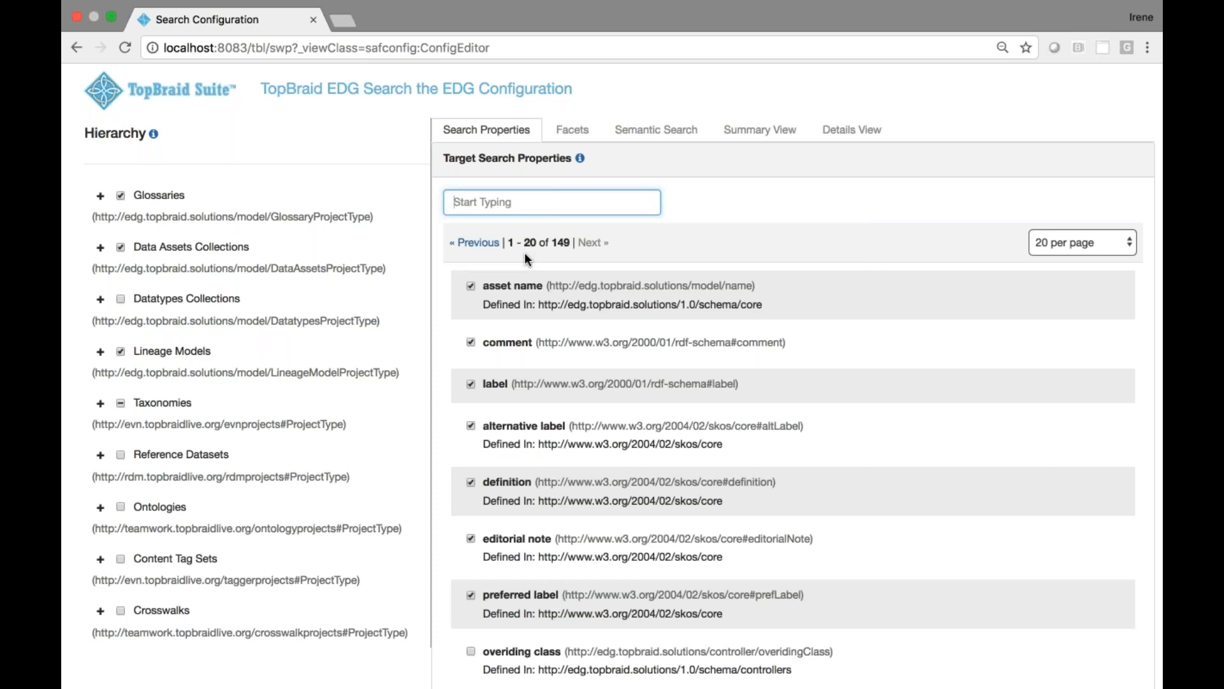
Look up "bro" among the target facets and add the SKOS has broader property.
{"action": "left_click", "coordinate": [572, 130]}
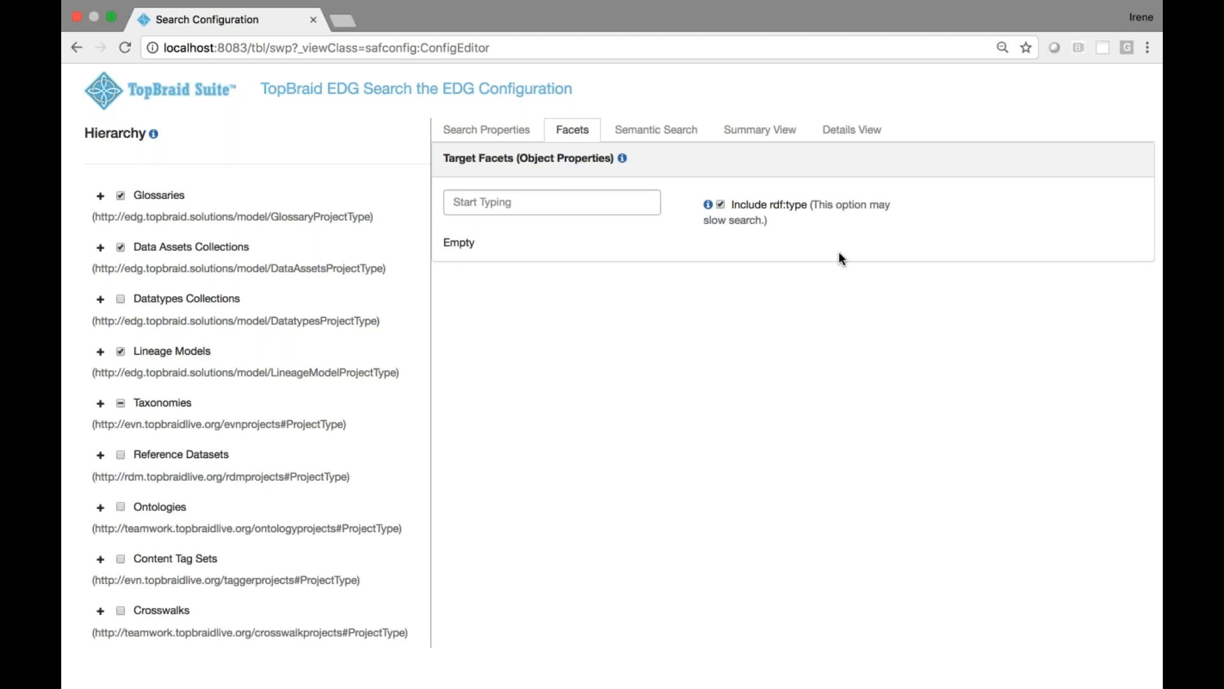
{"action": "left_click", "coordinate": [532, 203]}
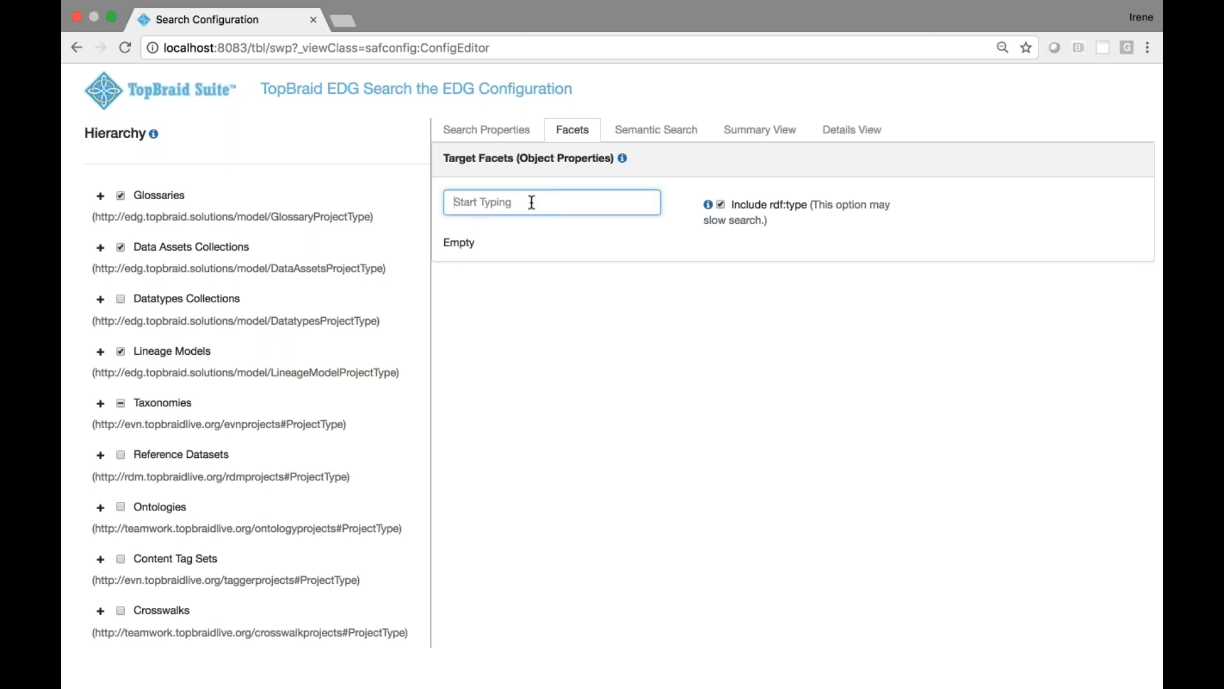
{"action": "type", "text": "bro"}
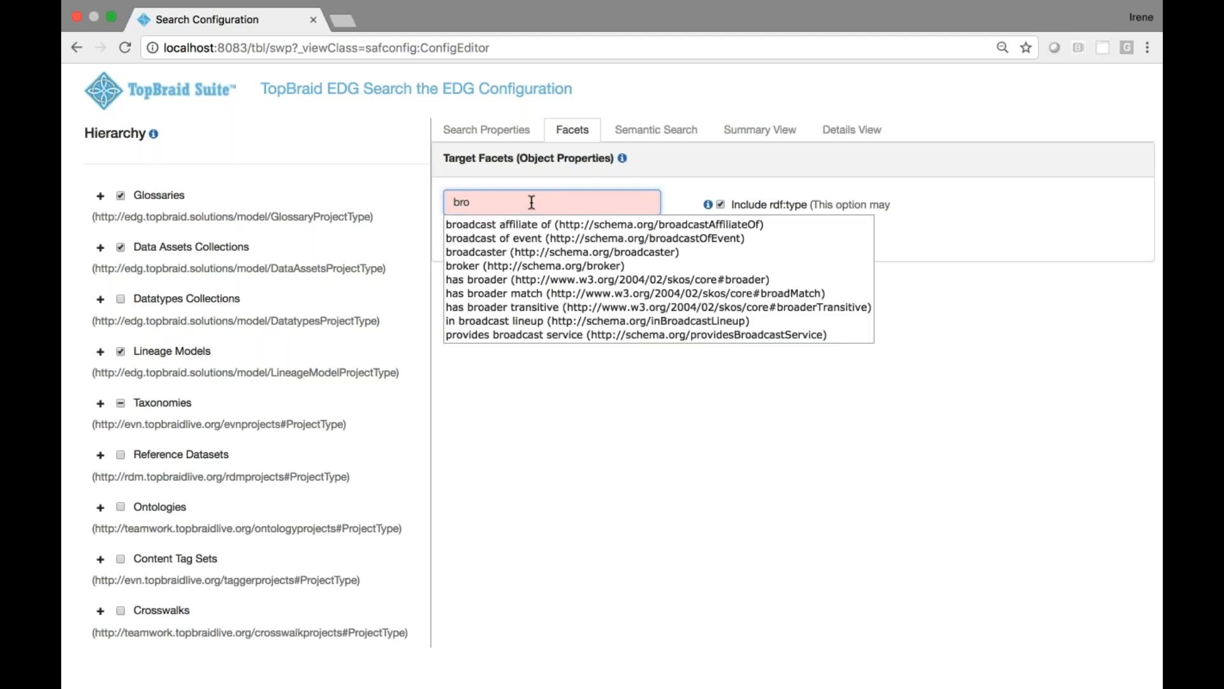
{"action": "left_click", "coordinate": [538, 280]}
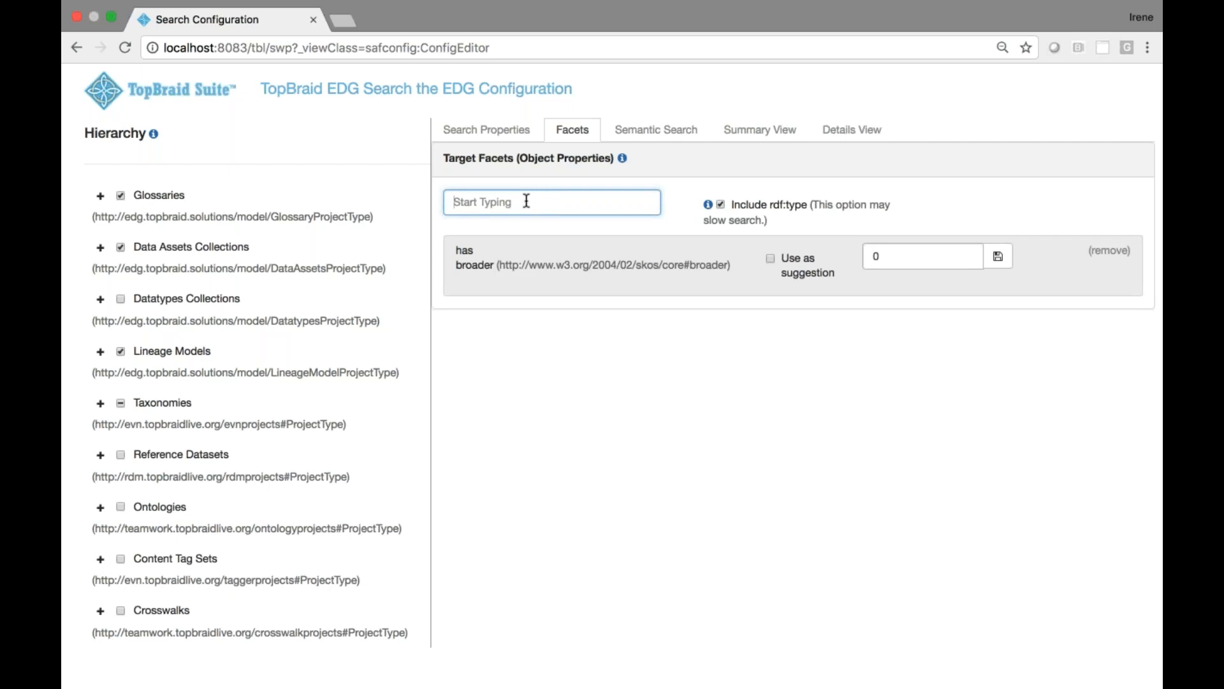
Add the schema.org alumni of property and the EDG column of property as target facets.
{"action": "type", "text": "a"}
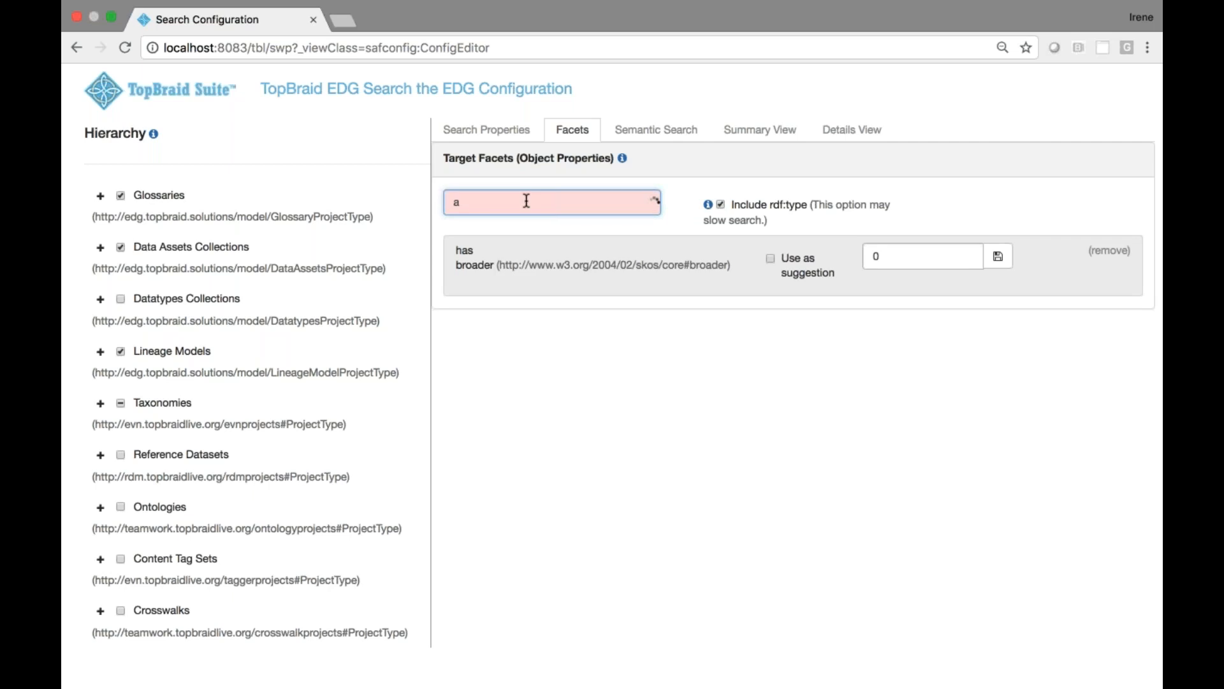
{"action": "type", "text": "lu"}
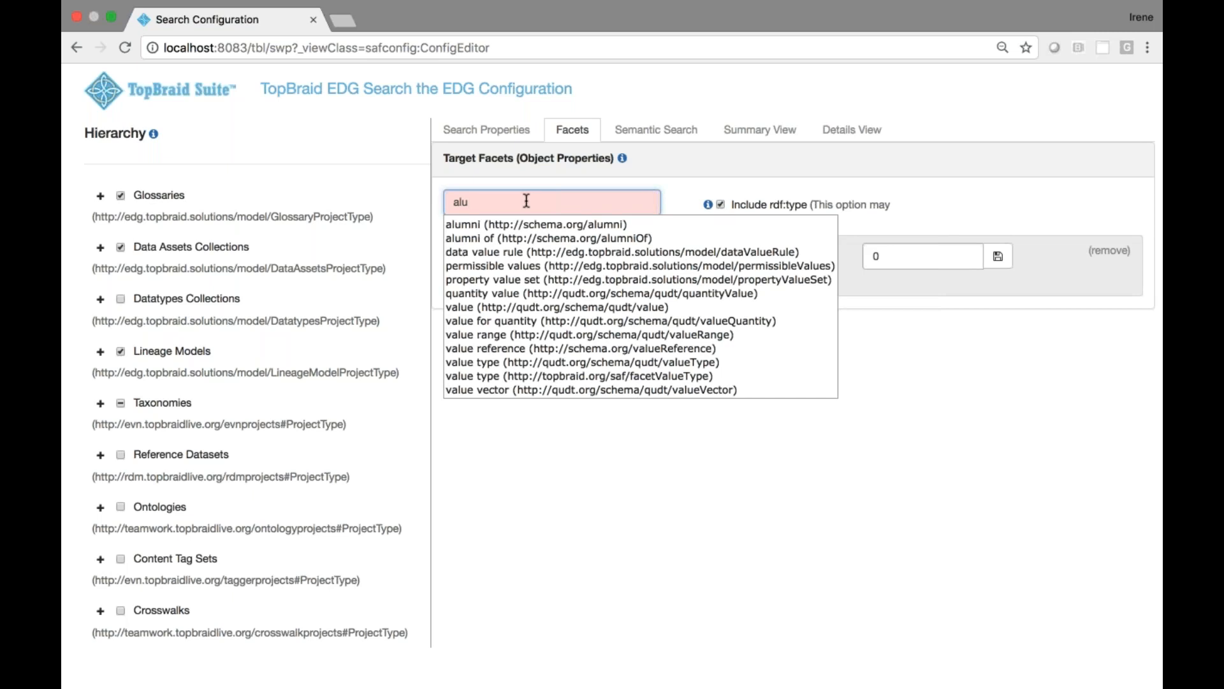
{"action": "left_click", "coordinate": [522, 238]}
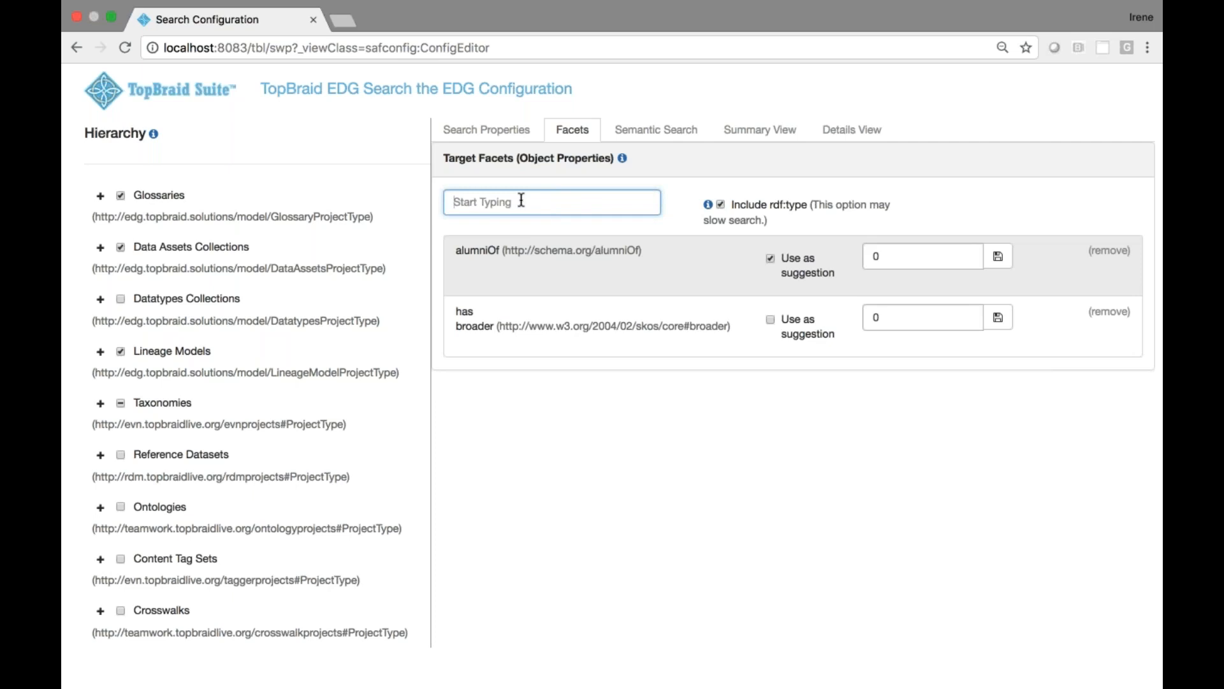
{"action": "type", "text": "column"}
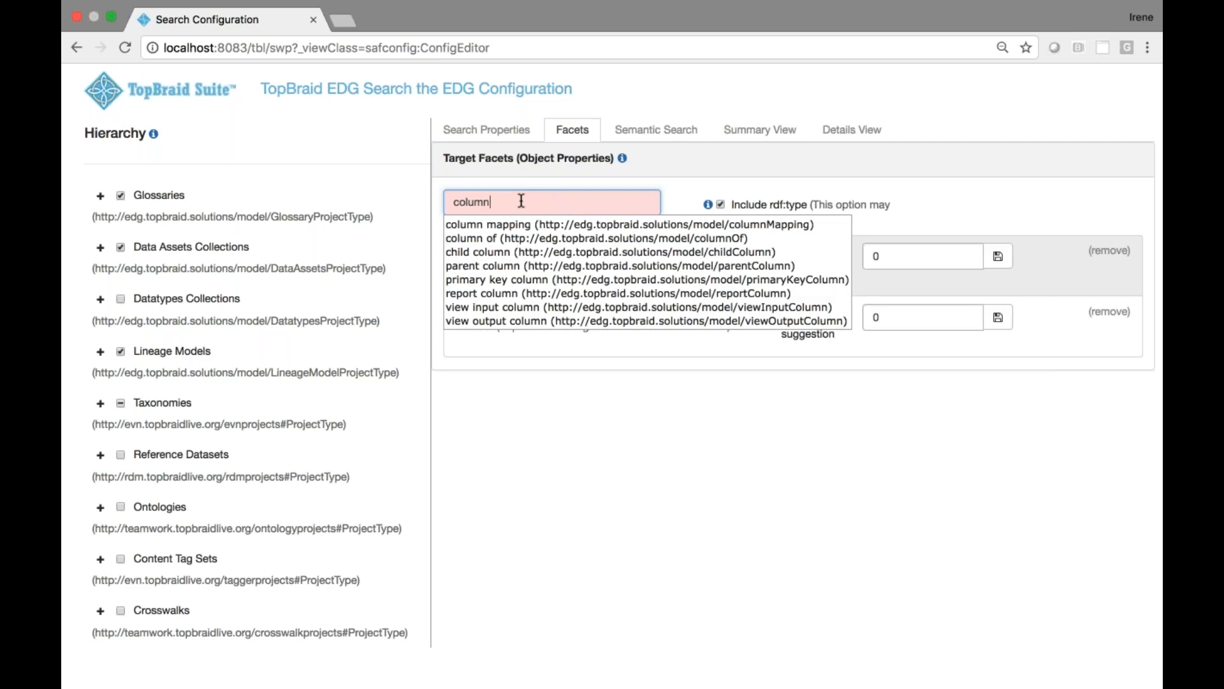
{"action": "left_click", "coordinate": [522, 237]}
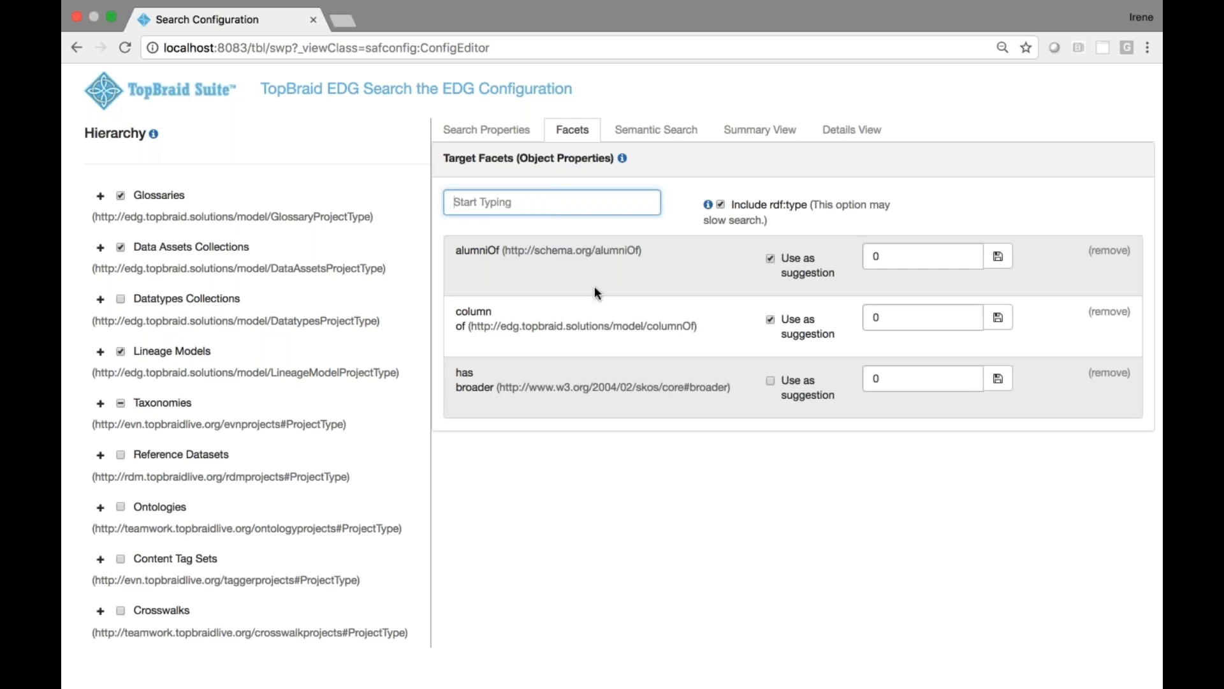
Review the configured semantic search properties and the target properties of the summary view.
{"action": "left_click", "coordinate": [660, 135]}
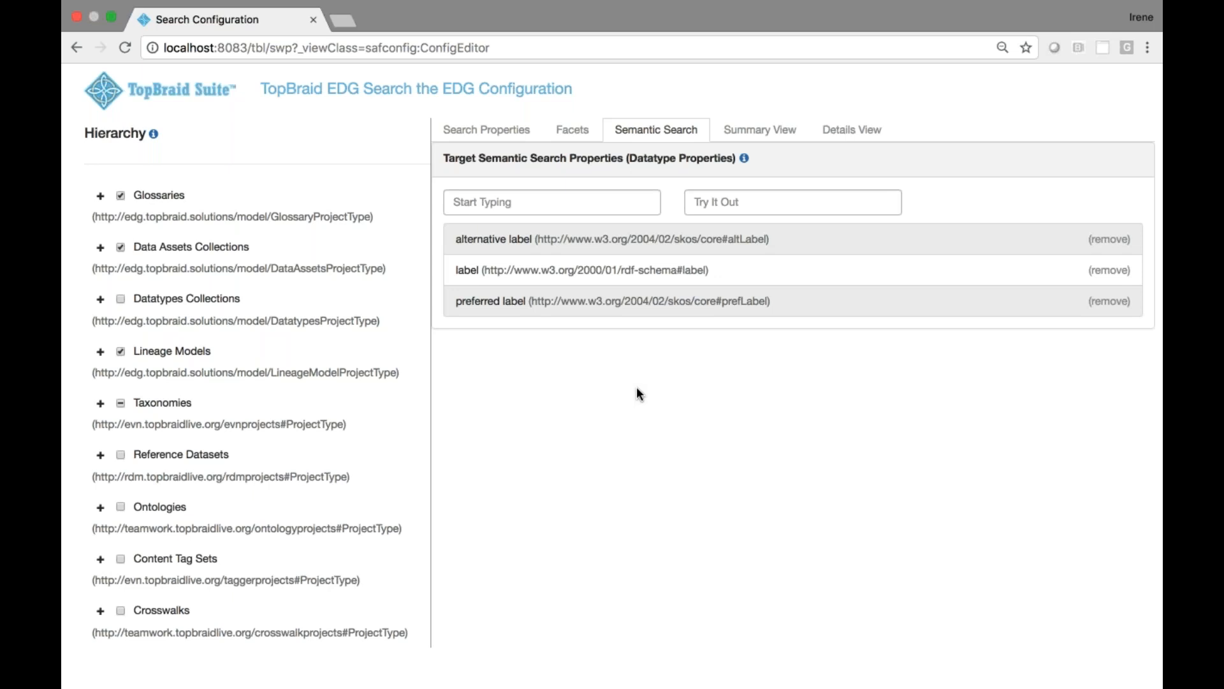
{"action": "left_click", "coordinate": [547, 202]}
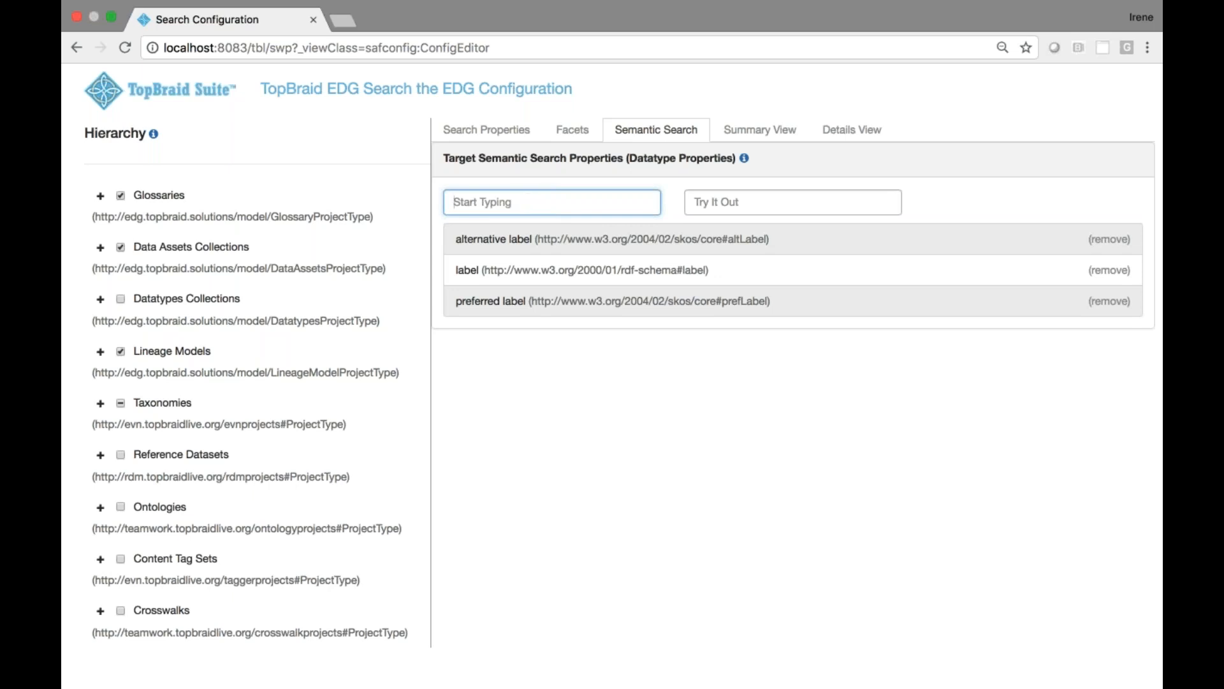
{"action": "left_click", "coordinate": [759, 132]}
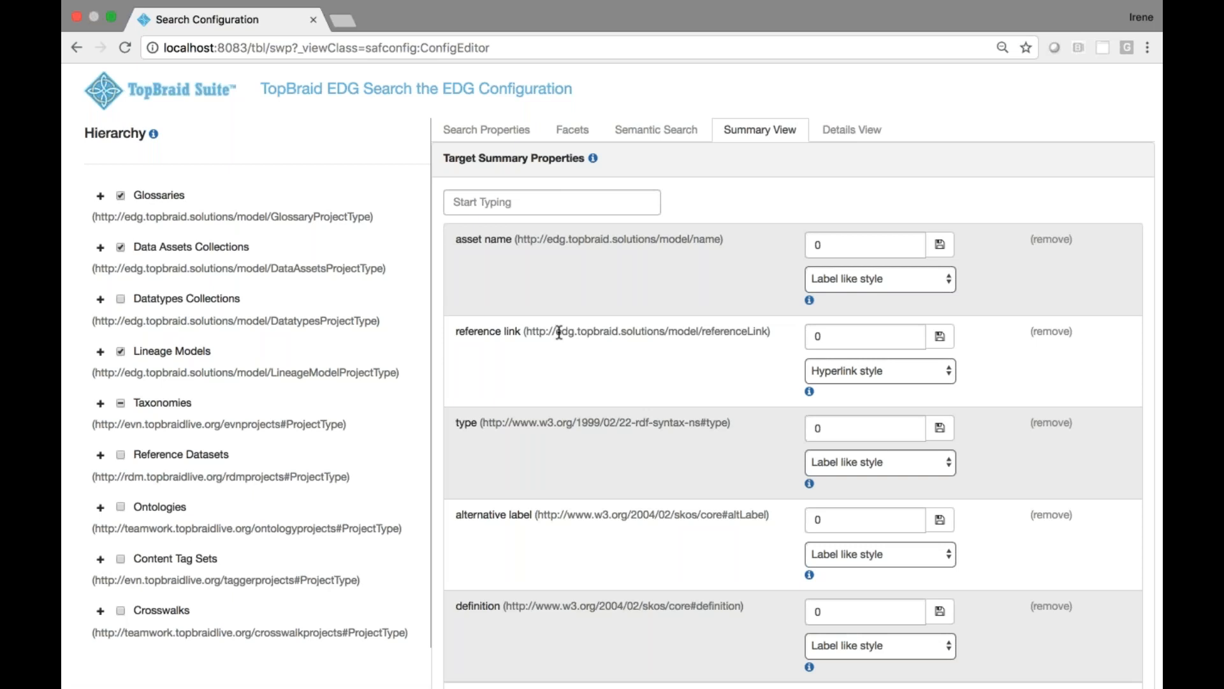
{"action": "scroll", "coordinate": [559, 332], "scroll_direction": "down", "scroll_amount": 4}
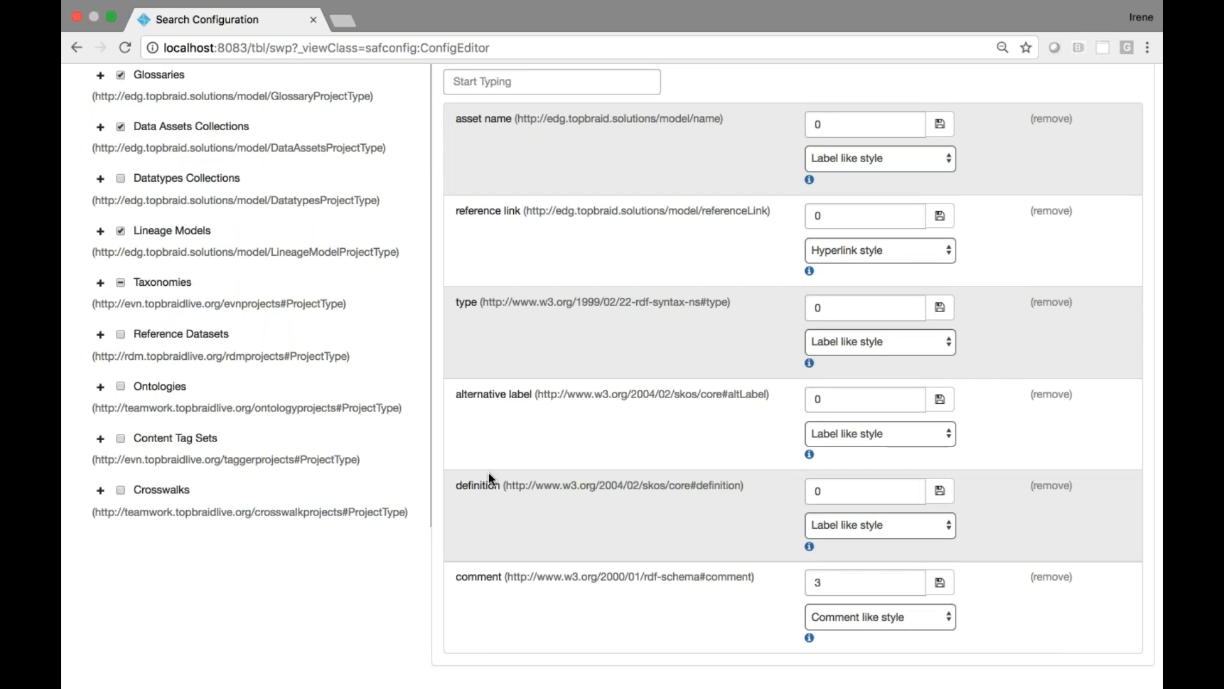
Review the target summary properties, including the numeric setting and available element view styles of the asset name property.
{"action": "scroll", "coordinate": [518, 539], "scroll_direction": "up", "scroll_amount": 2}
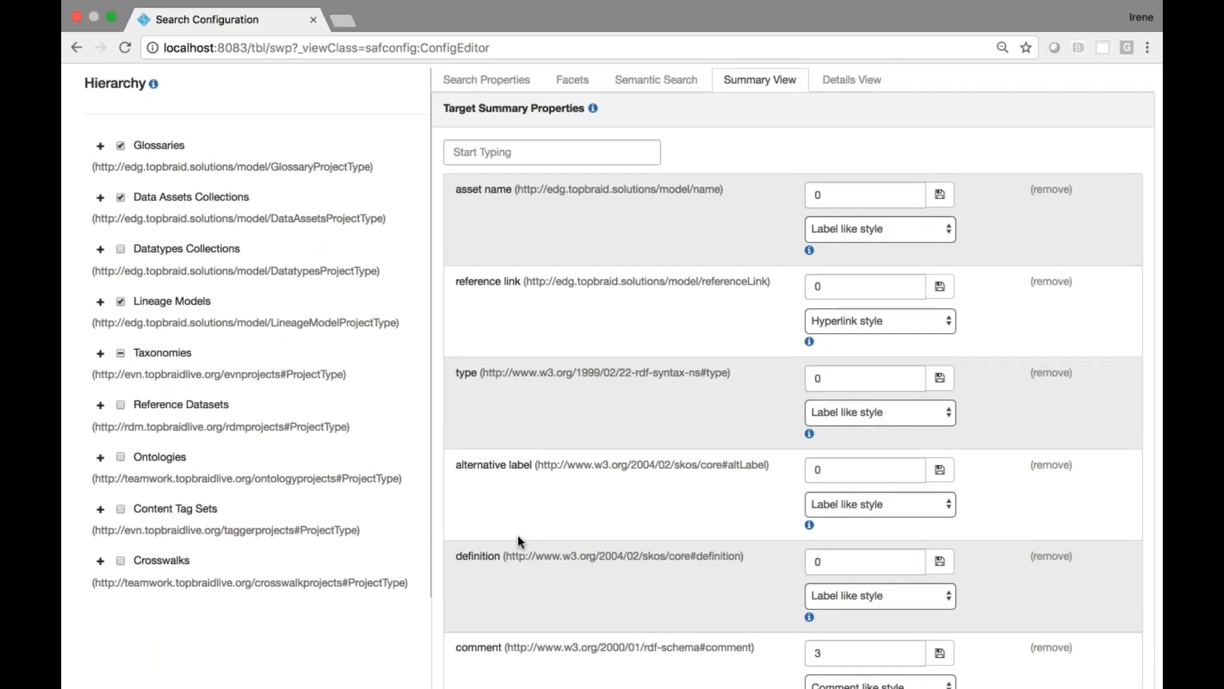
{"action": "scroll", "coordinate": [519, 541], "scroll_direction": "down", "scroll_amount": 2}
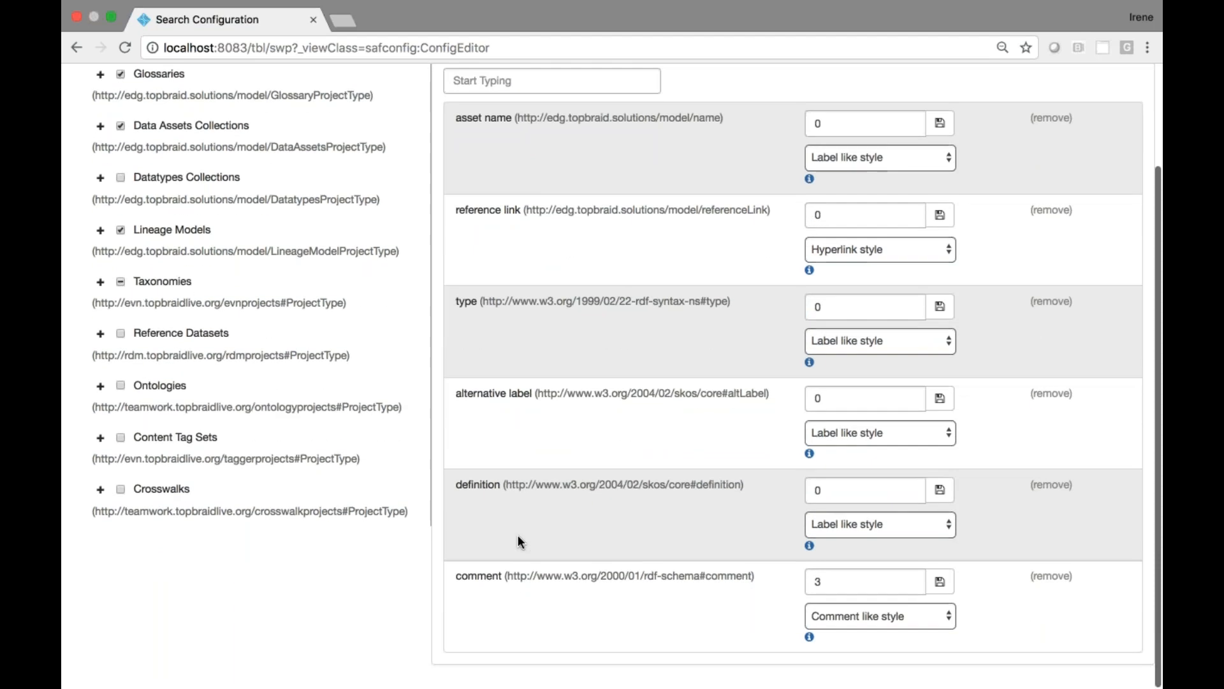
{"action": "scroll", "coordinate": [518, 541], "scroll_direction": "up", "scroll_amount": 3}
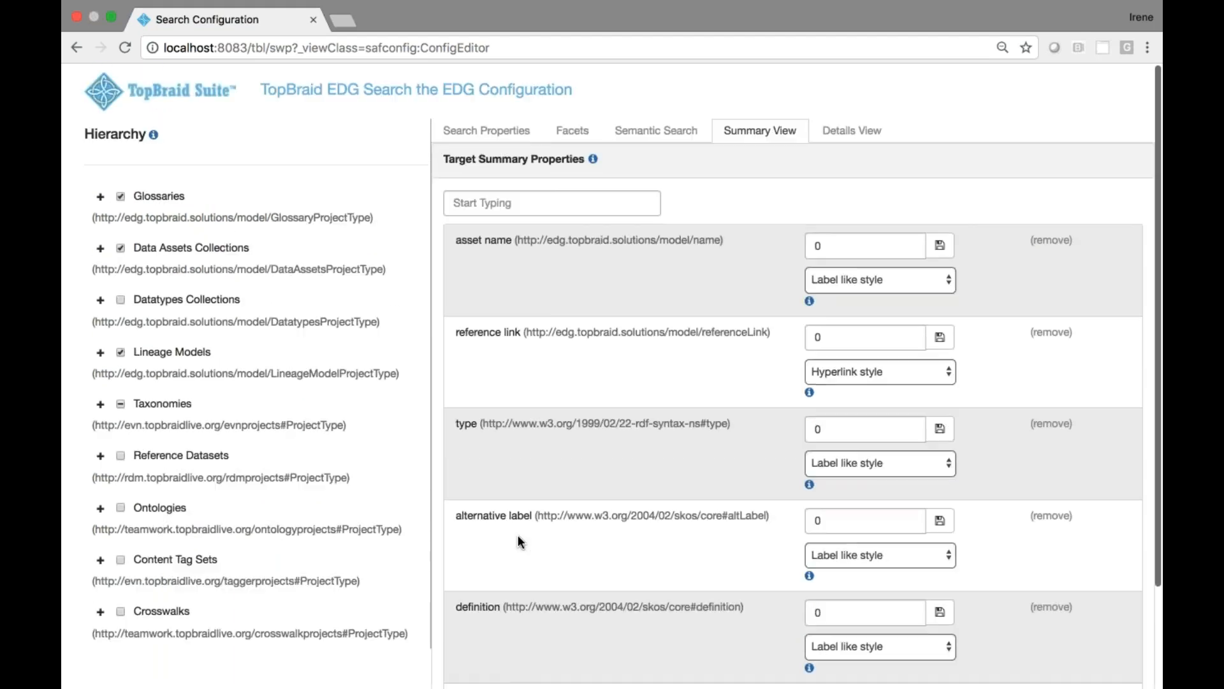
{"action": "left_click", "coordinate": [852, 245]}
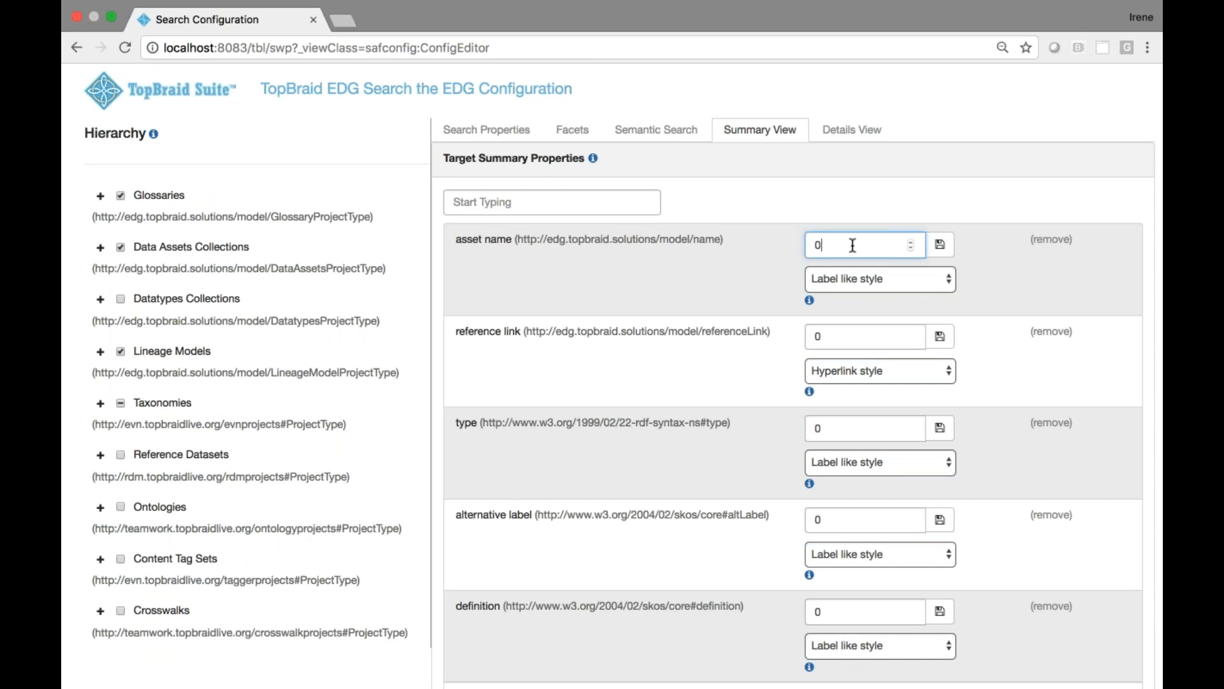
{"action": "scroll", "coordinate": [853, 245], "scroll_direction": "down", "scroll_amount": 1}
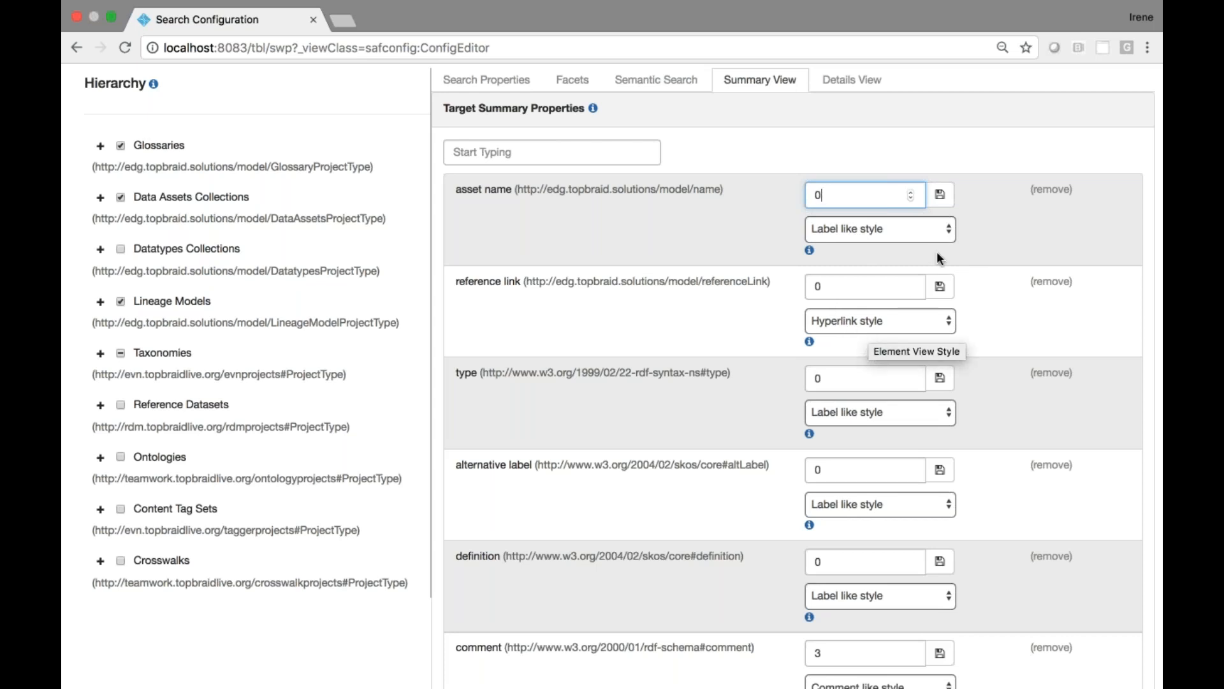
{"action": "left_click", "coordinate": [945, 234]}
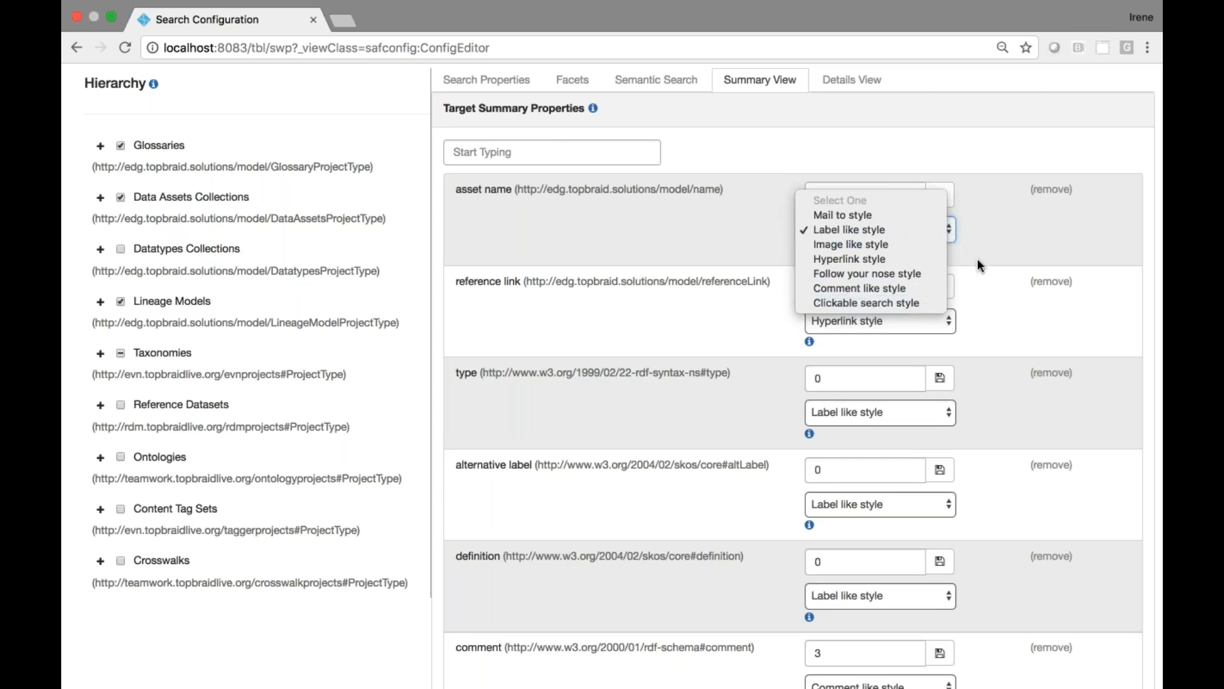
{"action": "left_click", "coordinate": [1000, 246]}
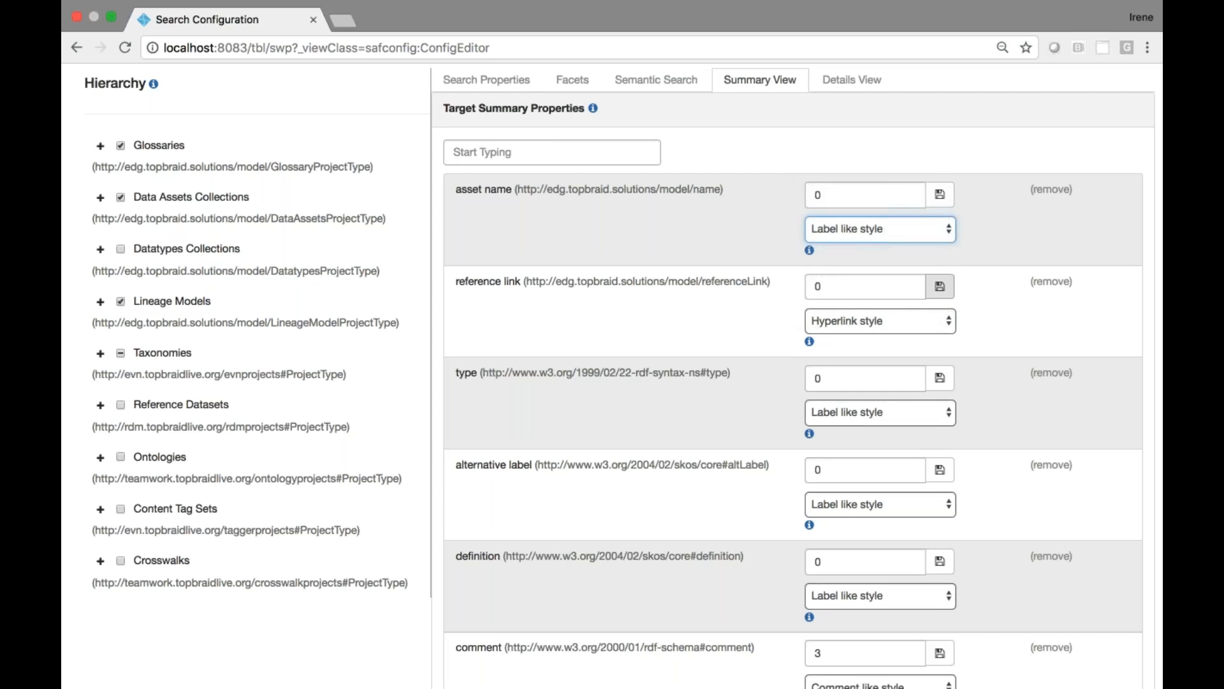
Look up "physi" among the target summary properties and add the EDG physical datatype property.
{"action": "scroll", "coordinate": [940, 286], "scroll_direction": "up", "scroll_amount": 2}
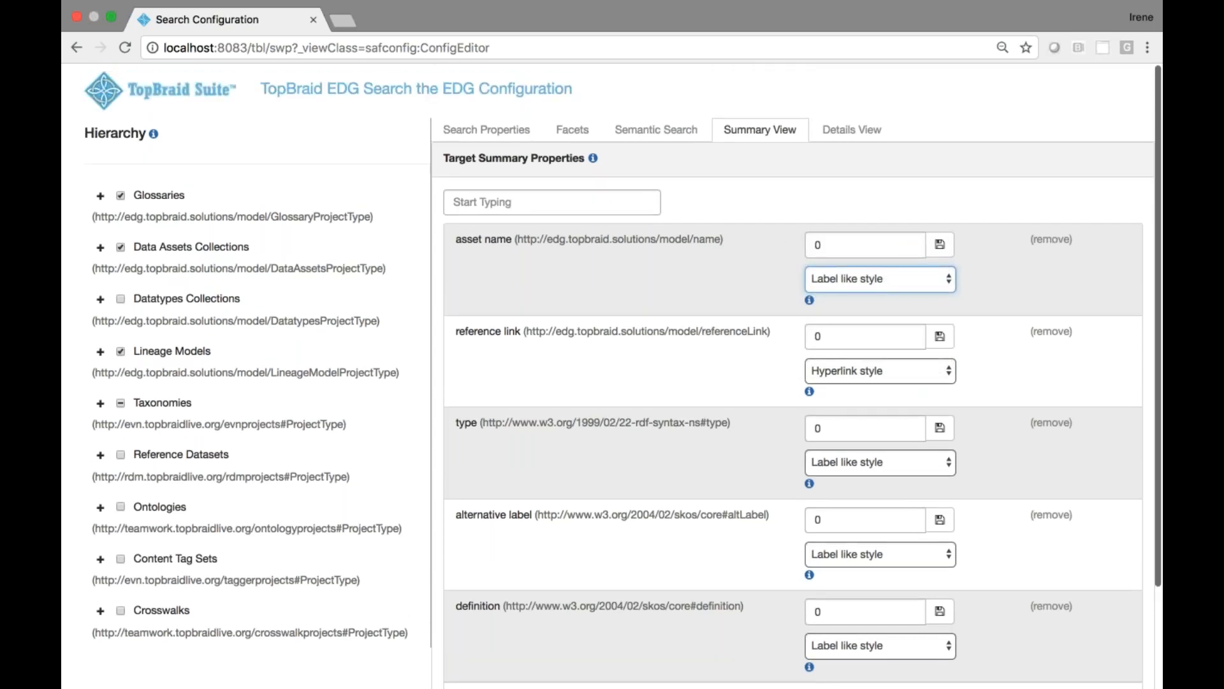
{"action": "left_click", "coordinate": [554, 201]}
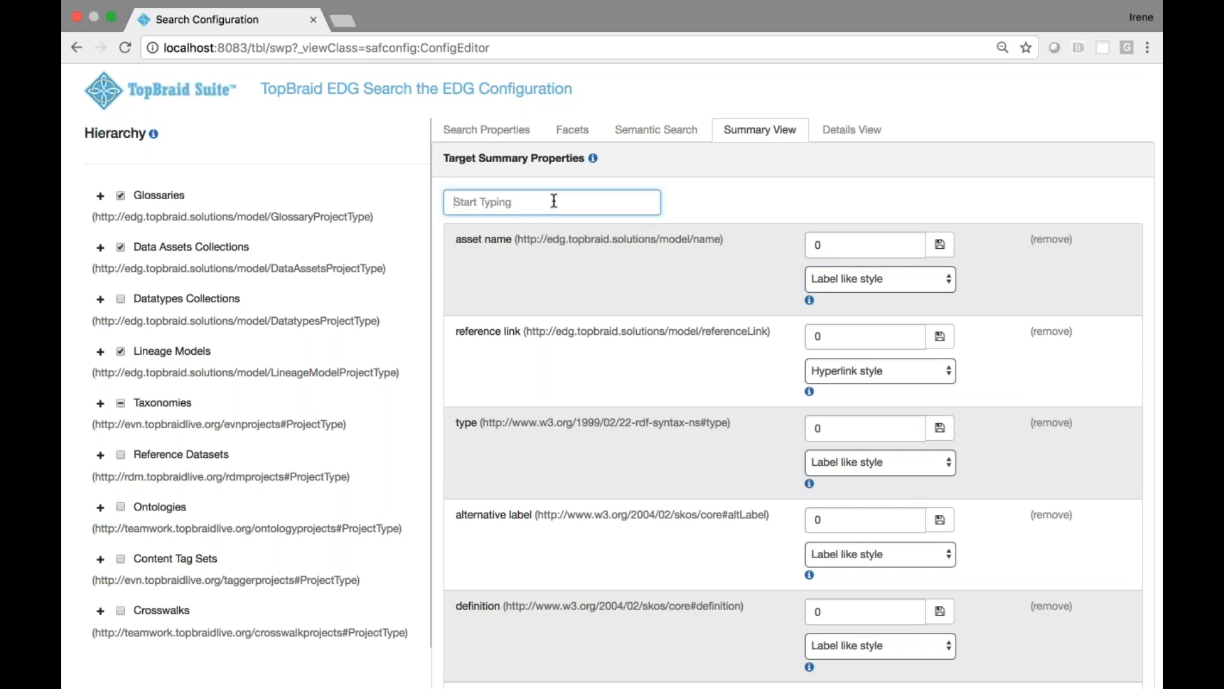
{"action": "type", "text": "phys"}
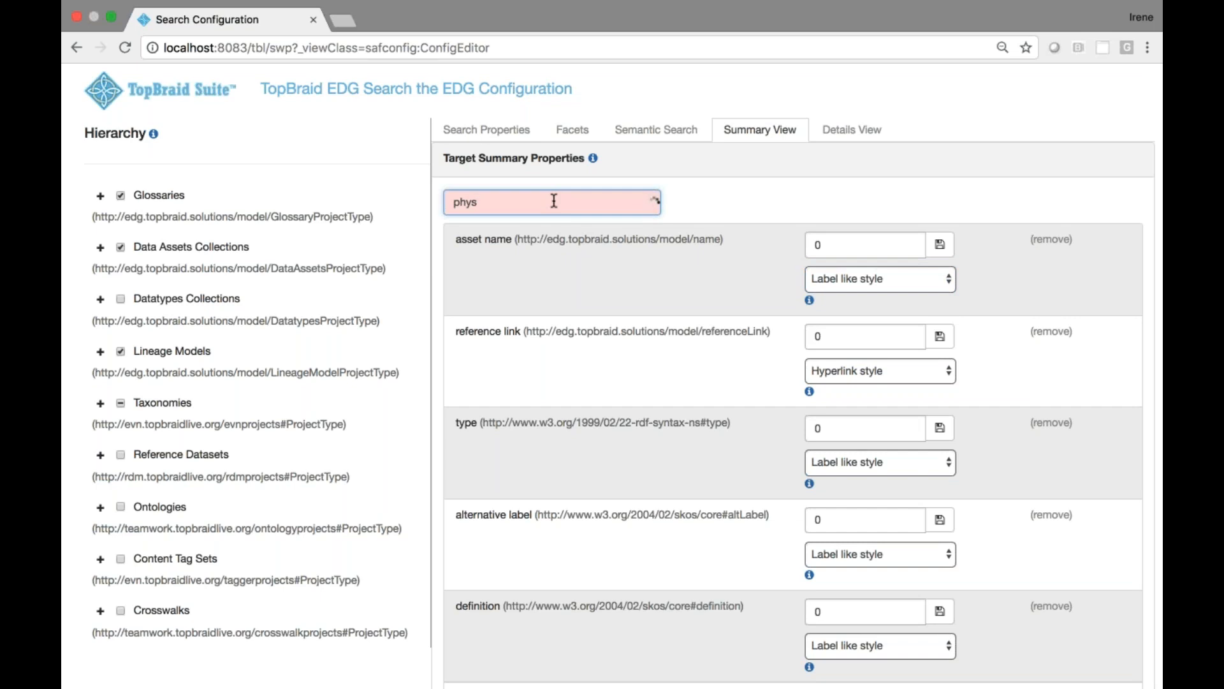
{"action": "type", "text": "i"}
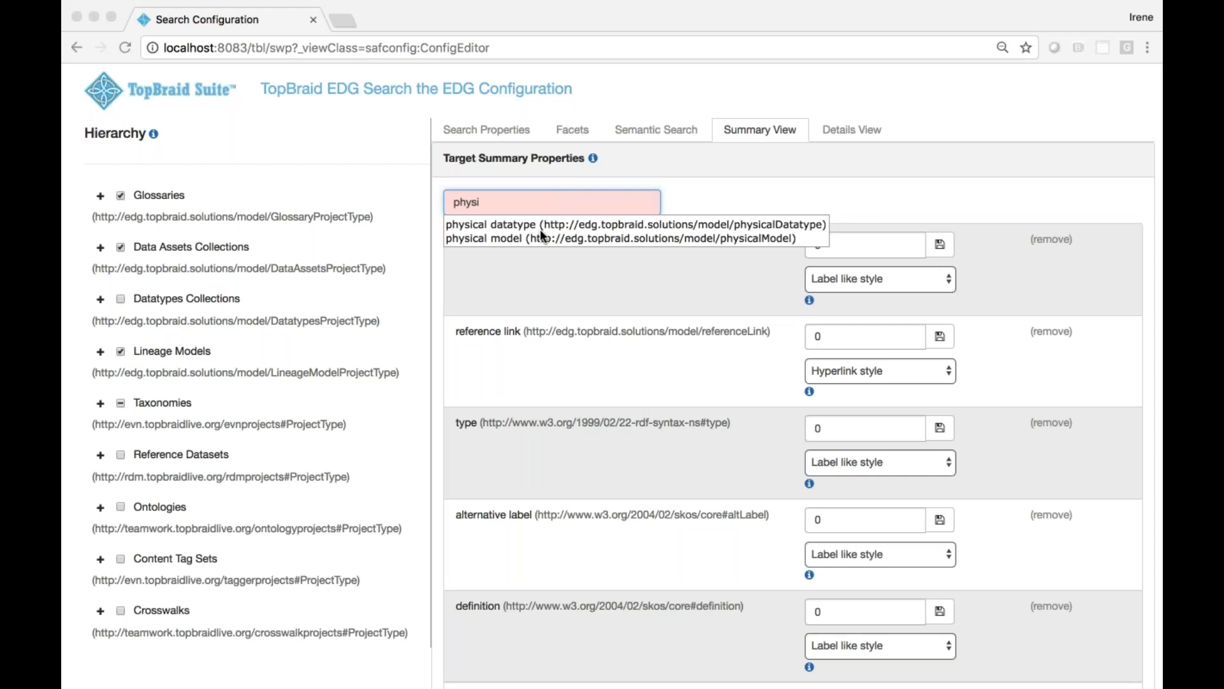
{"action": "left_click", "coordinate": [482, 226]}
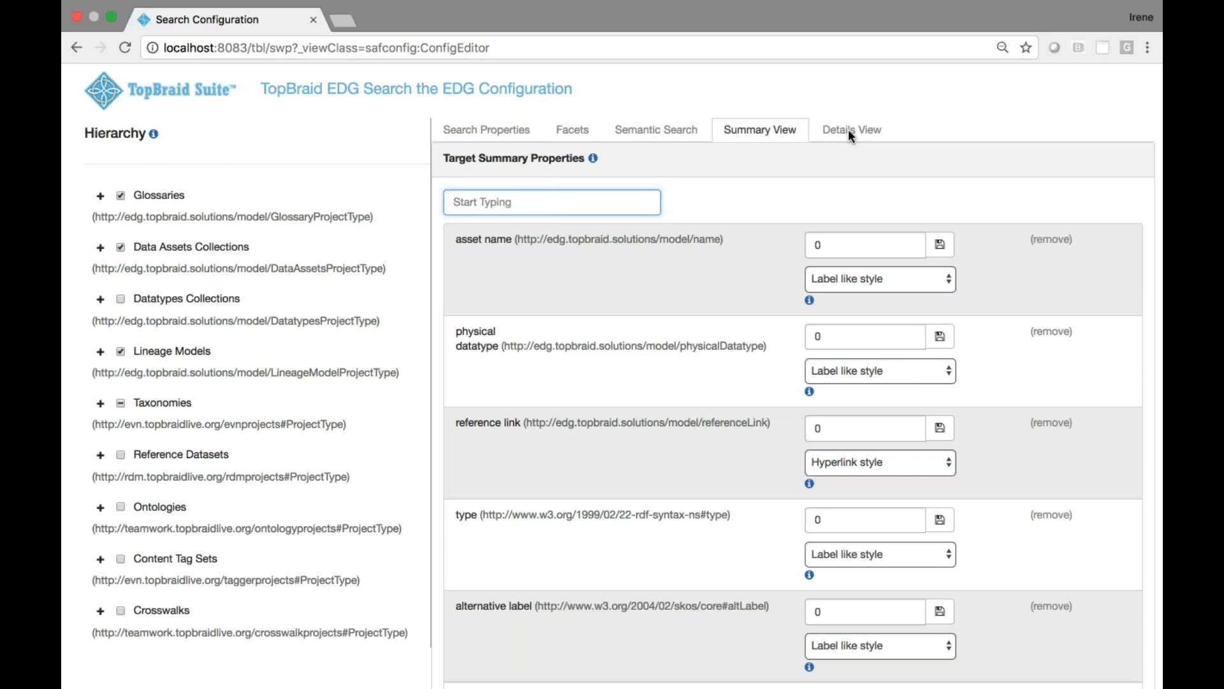
Enable skipping of the detail view configuration and select the Schema.org Example ontology in the hierarchy for indexing.
{"action": "left_click", "coordinate": [850, 134]}
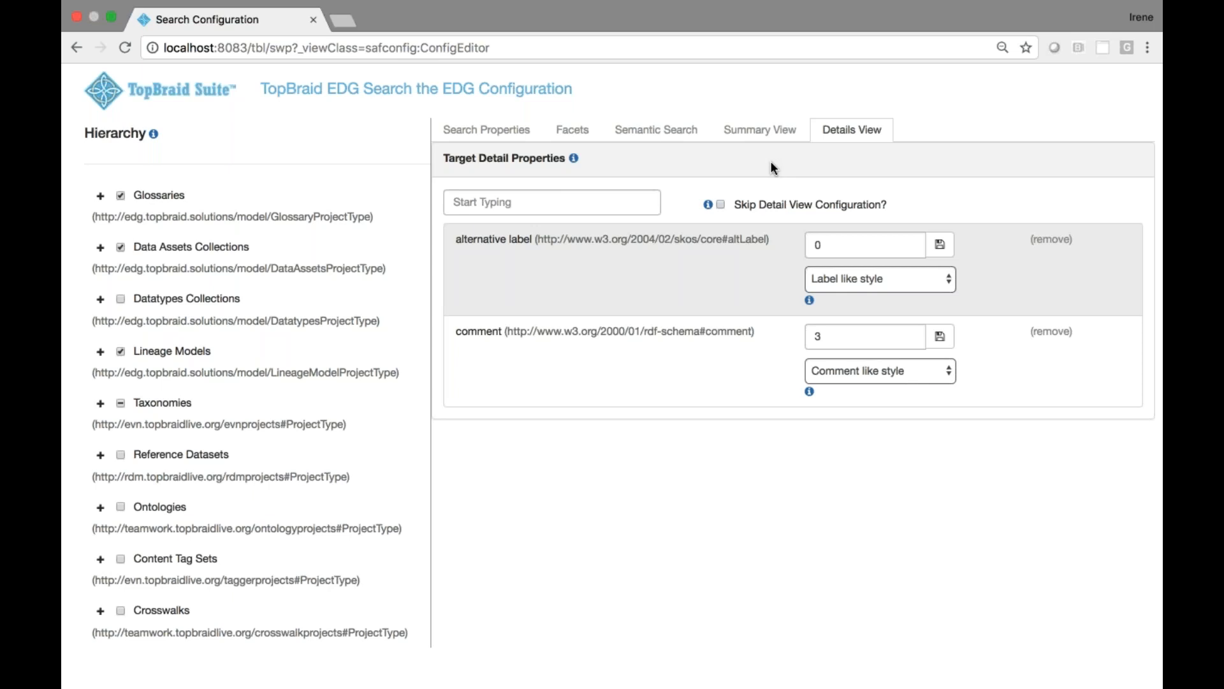
{"action": "left_click", "coordinate": [721, 204]}
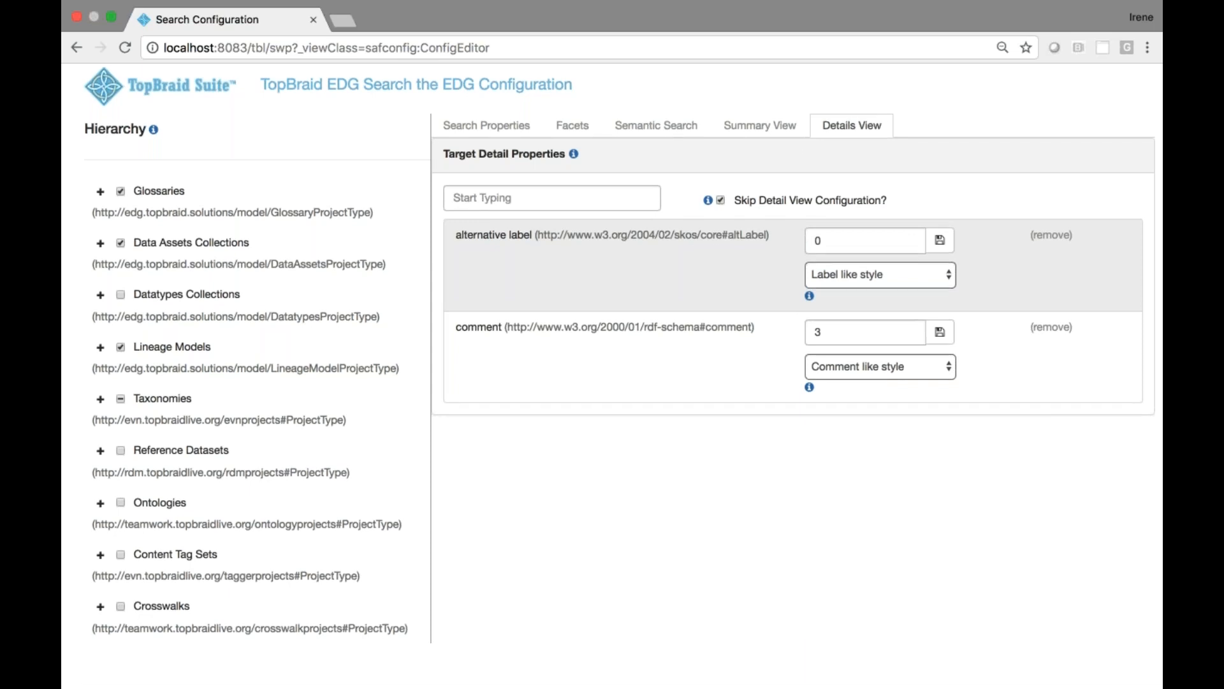
{"action": "left_click", "coordinate": [100, 508]}
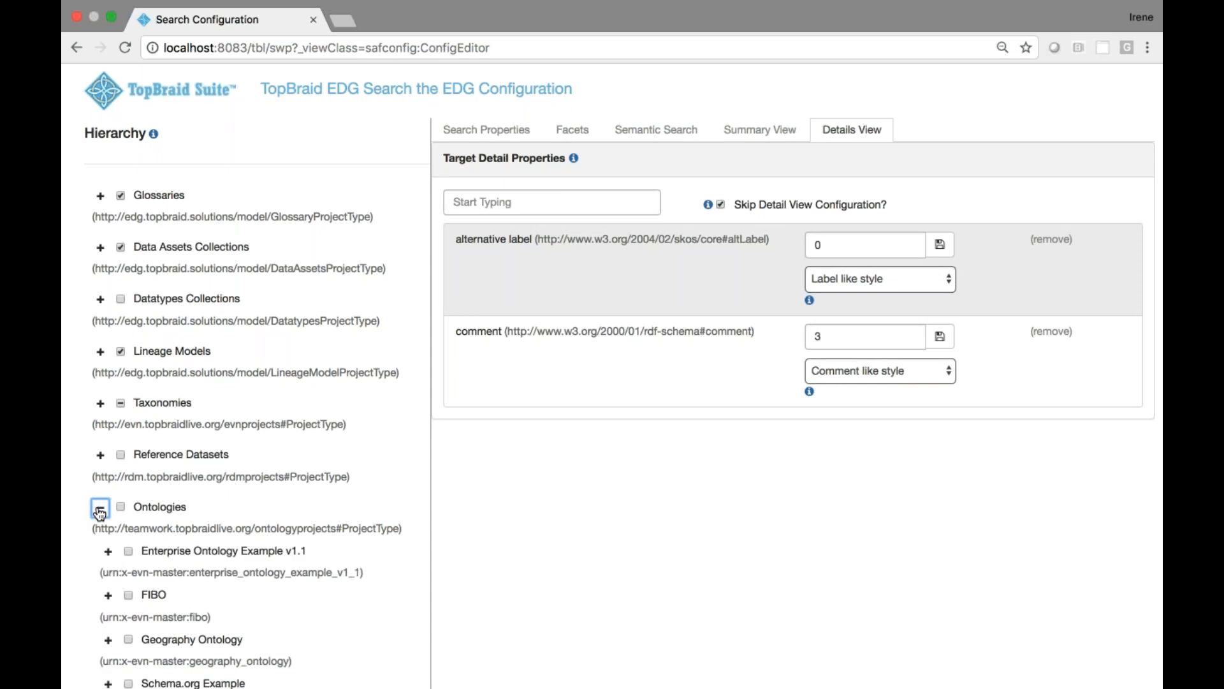
{"action": "scroll", "coordinate": [270, 485], "scroll_direction": "down", "scroll_amount": 4}
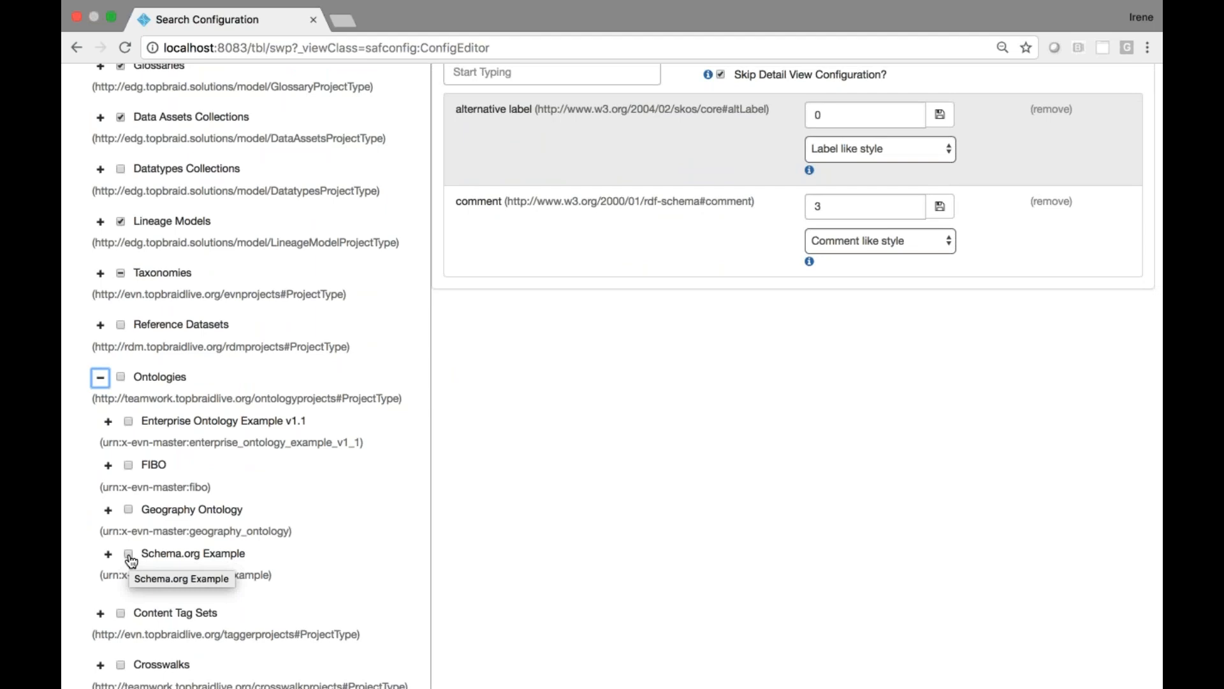
{"action": "left_click", "coordinate": [130, 555]}
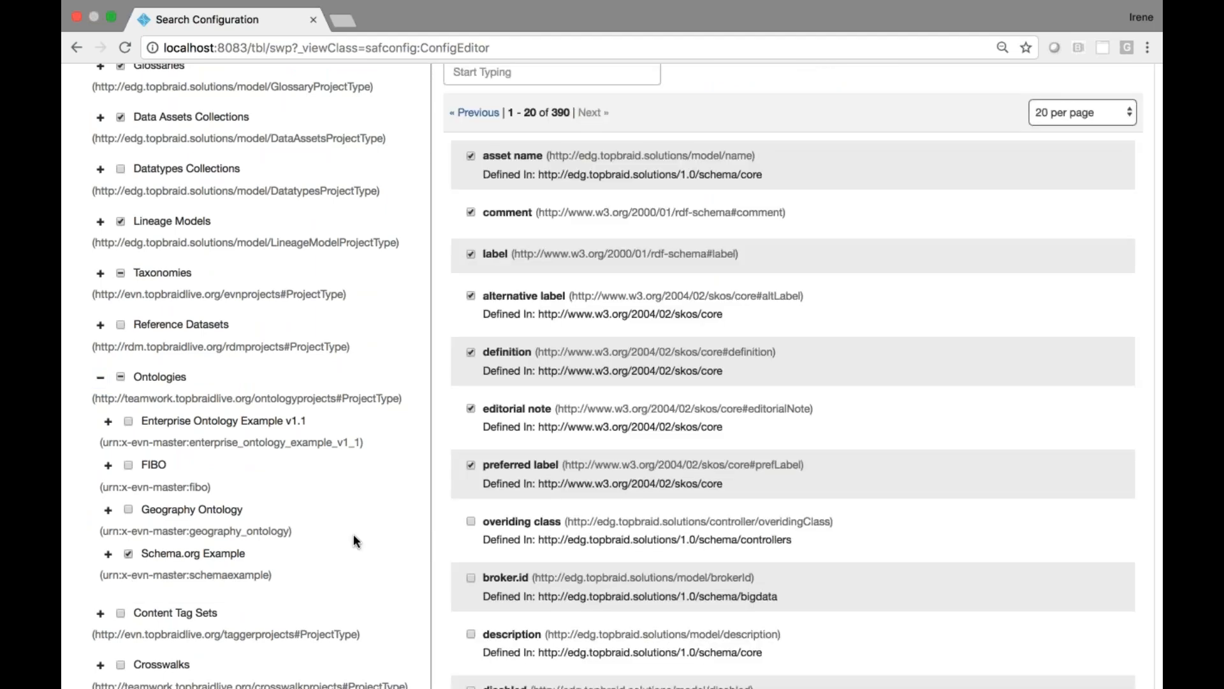
{"action": "scroll", "coordinate": [354, 535], "scroll_direction": "up", "scroll_amount": 1}
{"action": "scroll", "coordinate": [353, 536], "scroll_direction": "up", "scroll_amount": 1}
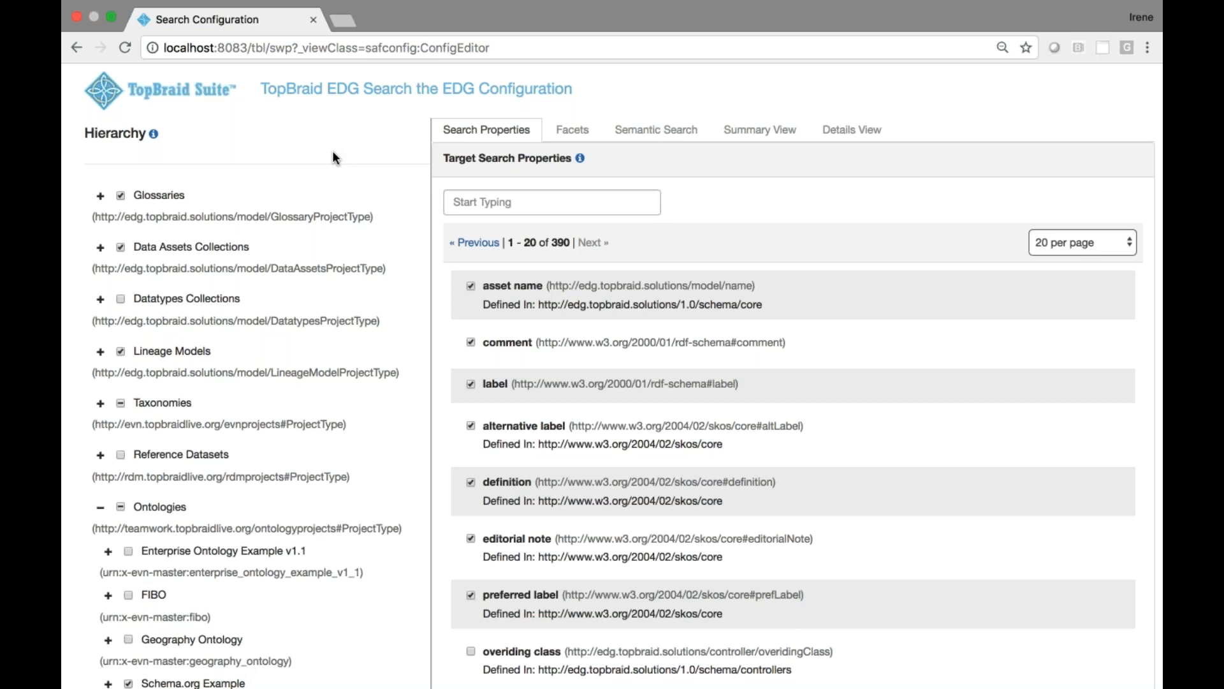
Refresh the Lucene index from the server administration's Cached Graphs page and confirm the rebuild.
{"action": "left_click", "coordinate": [76, 48]}
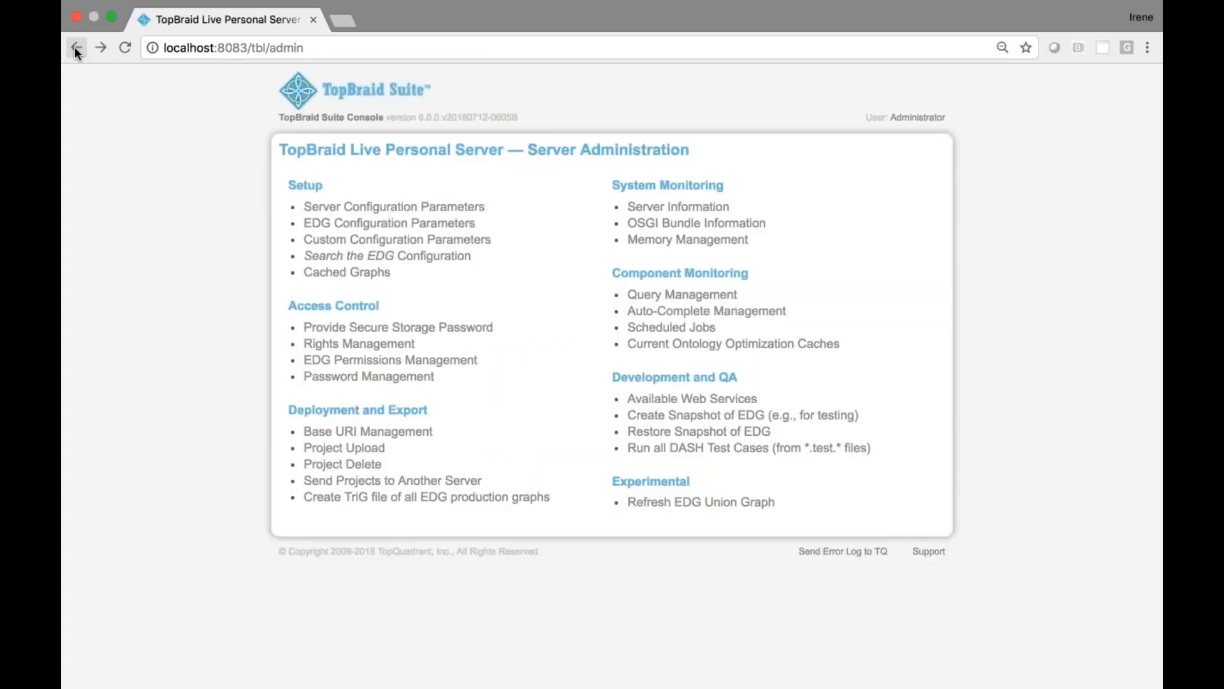
{"action": "left_click", "coordinate": [361, 273]}
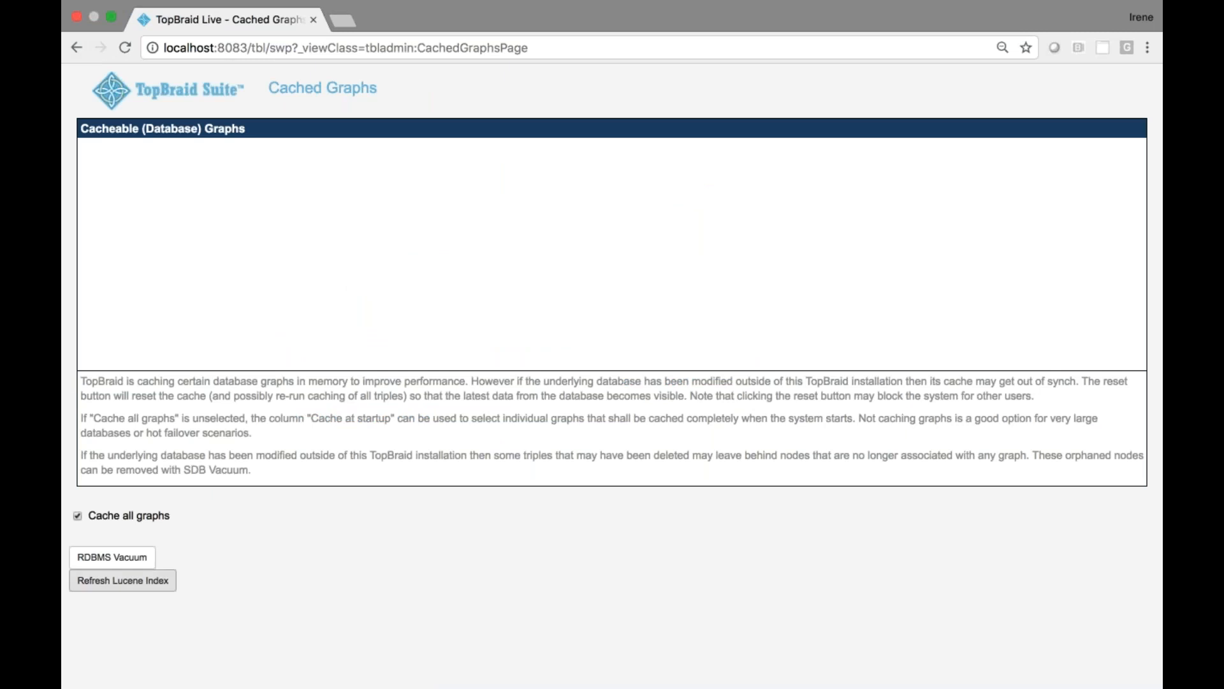
{"action": "left_click", "coordinate": [153, 592]}
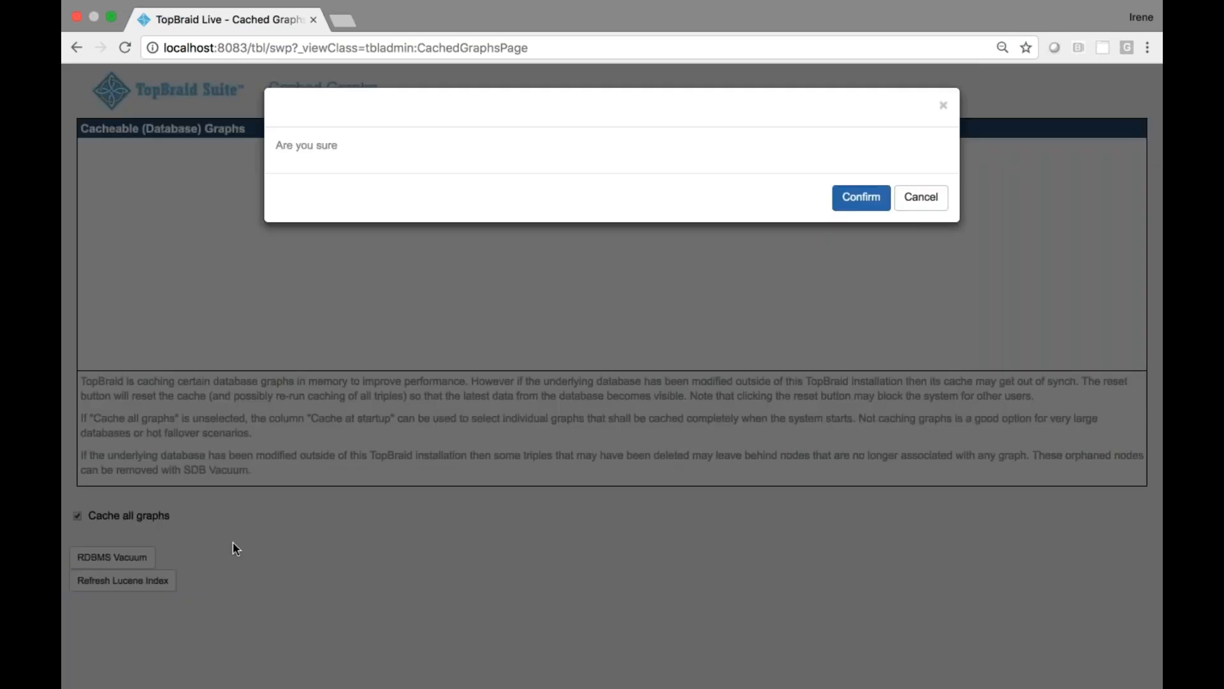
{"action": "left_click", "coordinate": [860, 203]}
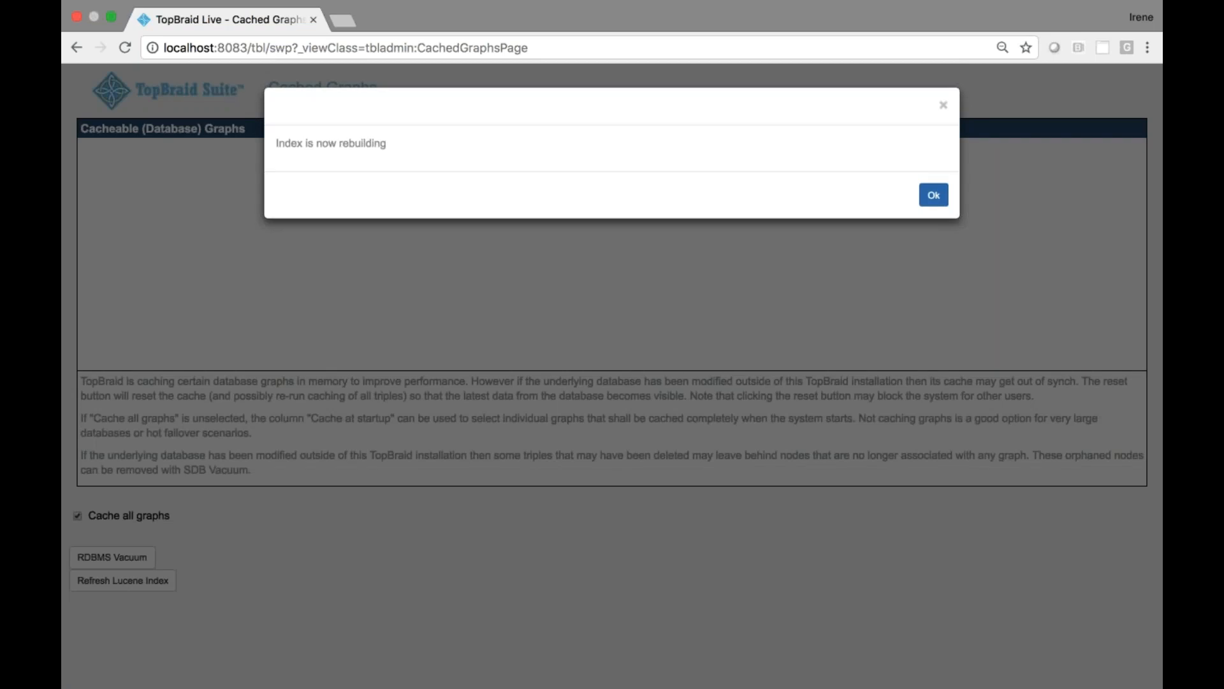
{"action": "left_click", "coordinate": [934, 197]}
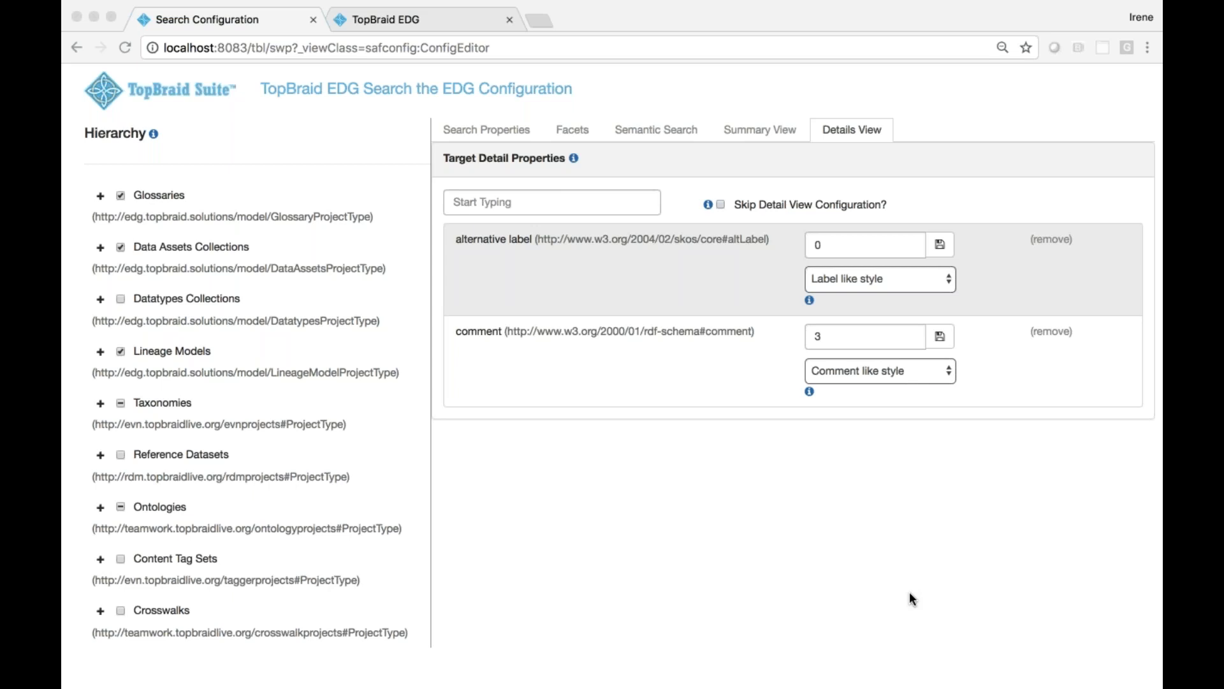
Switch to the TopBraid EDG home page and run a Search the EDG query for "balance".
{"action": "left_click", "coordinate": [392, 21]}
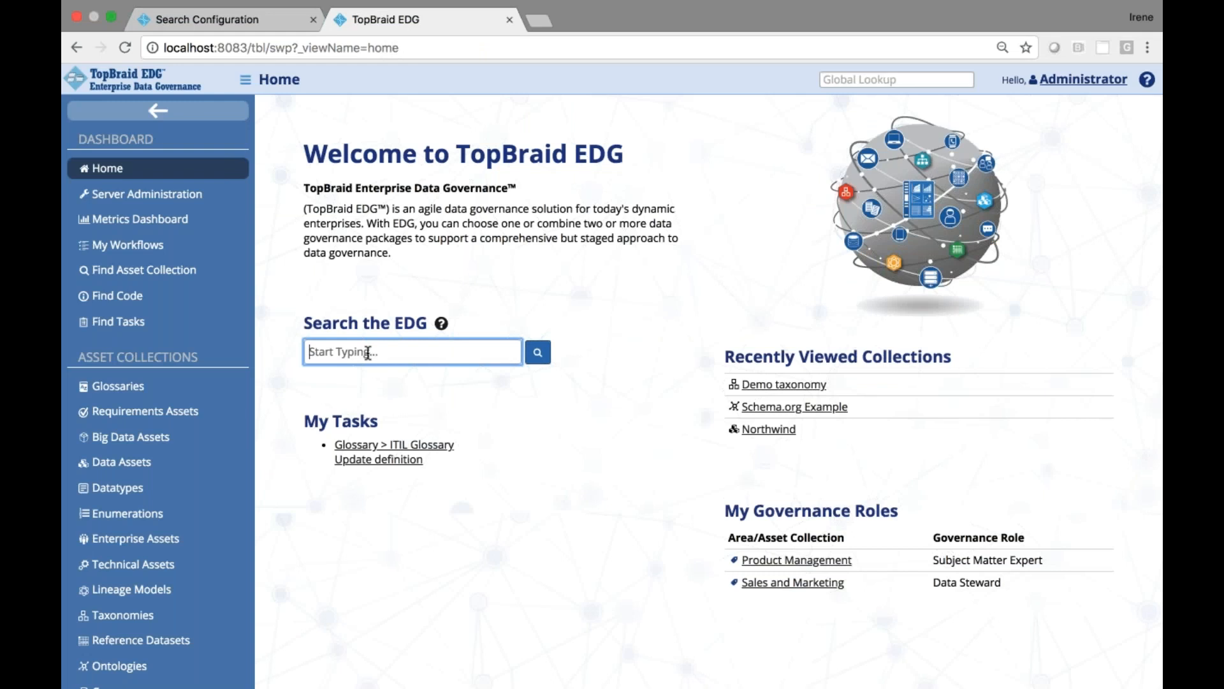
{"action": "type", "text": "balance"}
{"action": "left_click", "coordinate": [539, 357]}
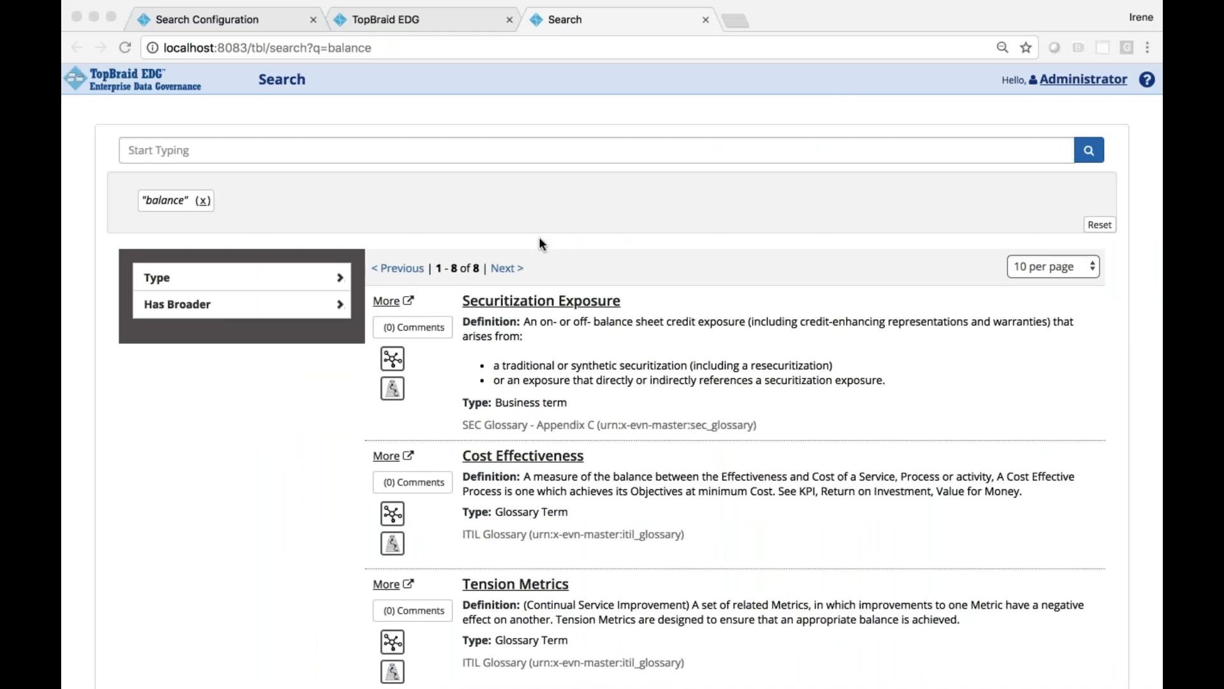
Expand the Has Broader and Type facets of the "balance" search to show their values.
{"action": "left_click", "coordinate": [336, 303]}
{"action": "left_click", "coordinate": [338, 307]}
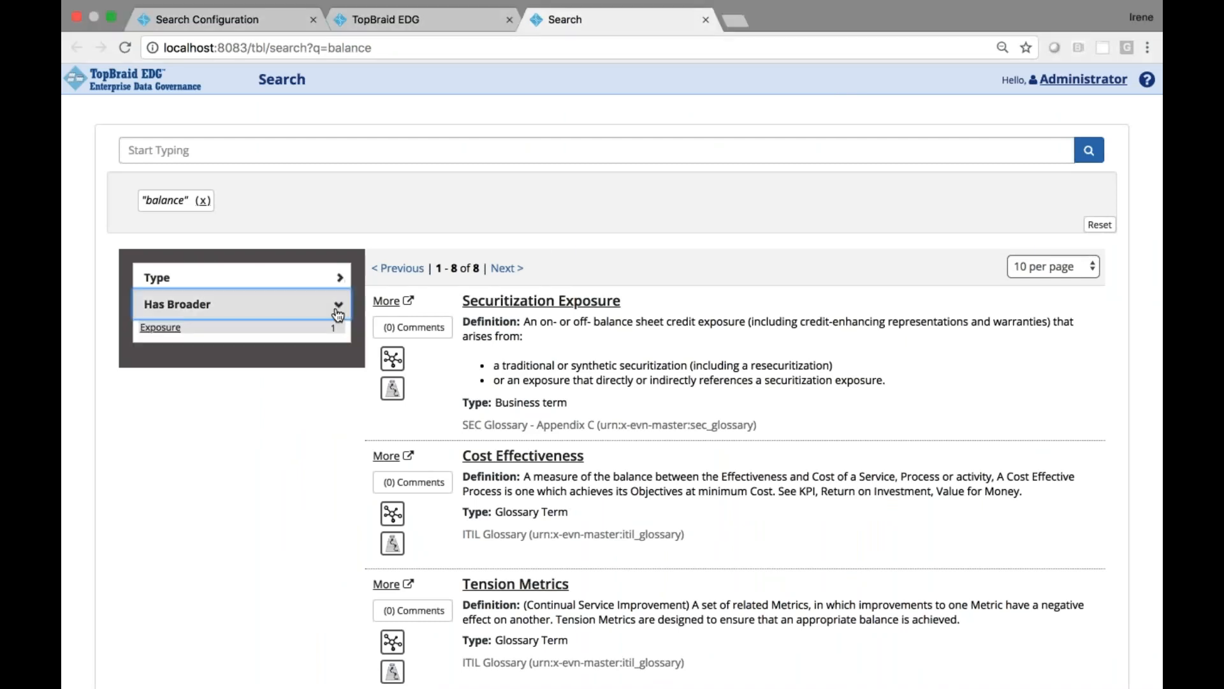
{"action": "left_click", "coordinate": [333, 287]}
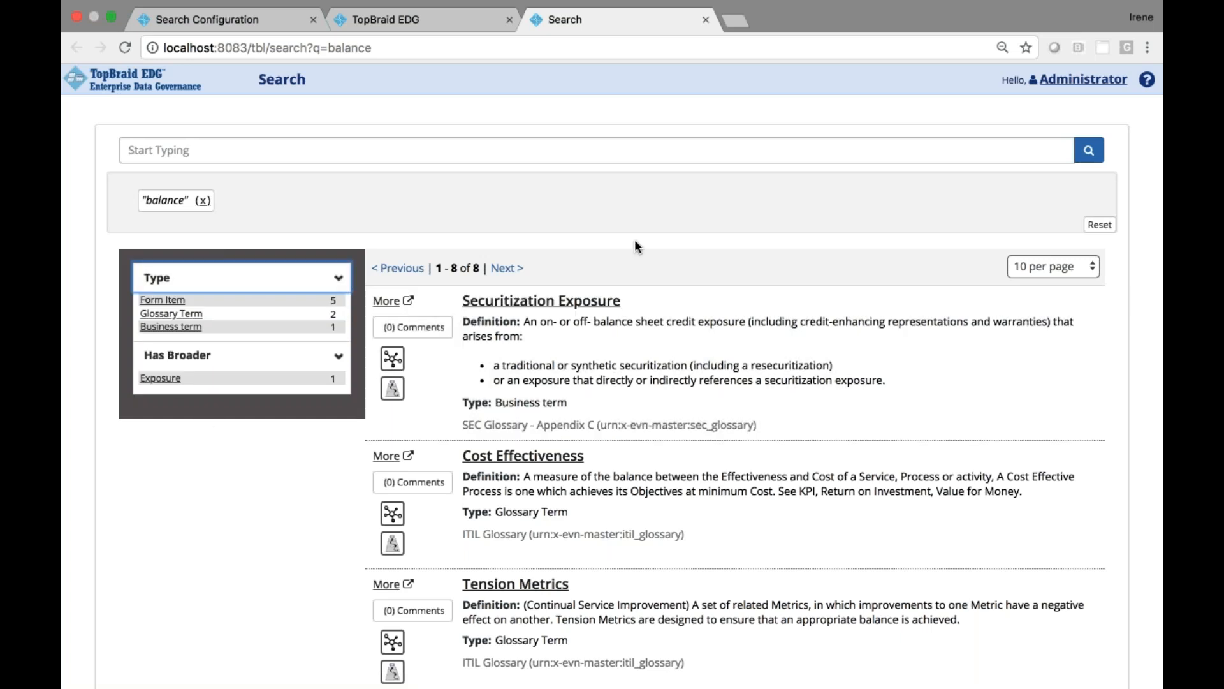
Examine the "balance" search results and the summary properties shown for glossary terms, business terms and form items.
{"action": "scroll", "coordinate": [635, 244], "scroll_direction": "down", "scroll_amount": 2}
{"action": "scroll", "coordinate": [635, 245], "scroll_direction": "up", "scroll_amount": 1}
{"action": "scroll", "coordinate": [635, 241], "scroll_direction": "down", "scroll_amount": 2}
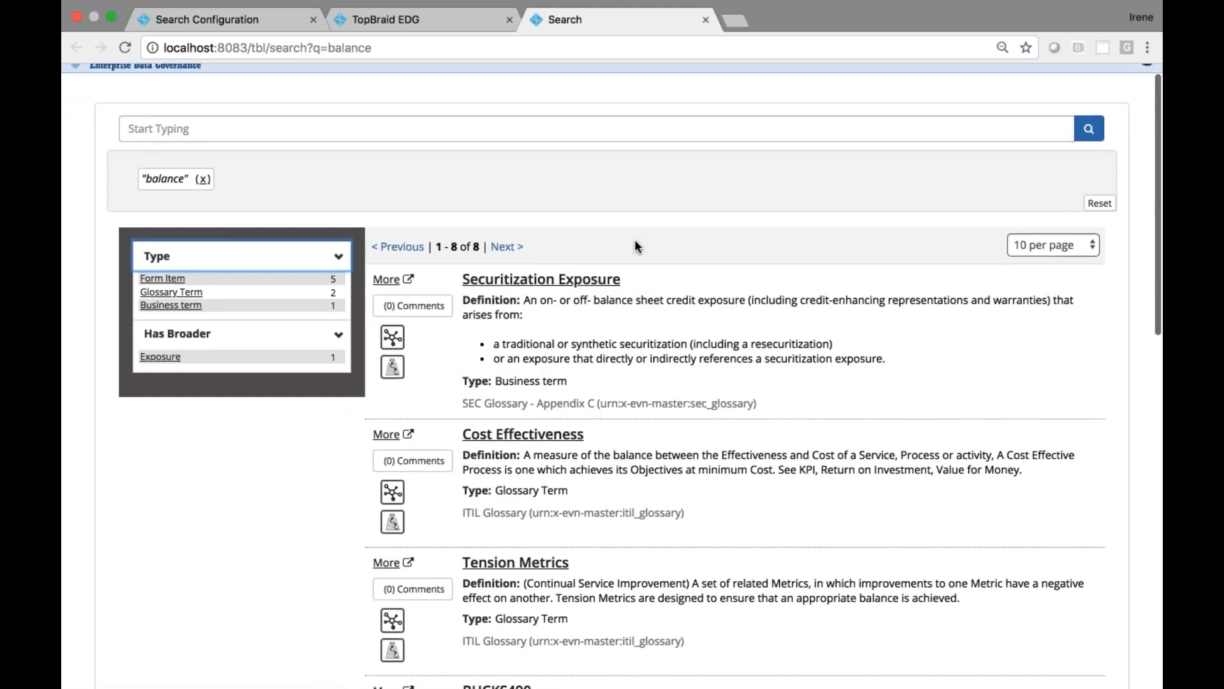
{"action": "scroll", "coordinate": [636, 244], "scroll_direction": "down", "scroll_amount": 3}
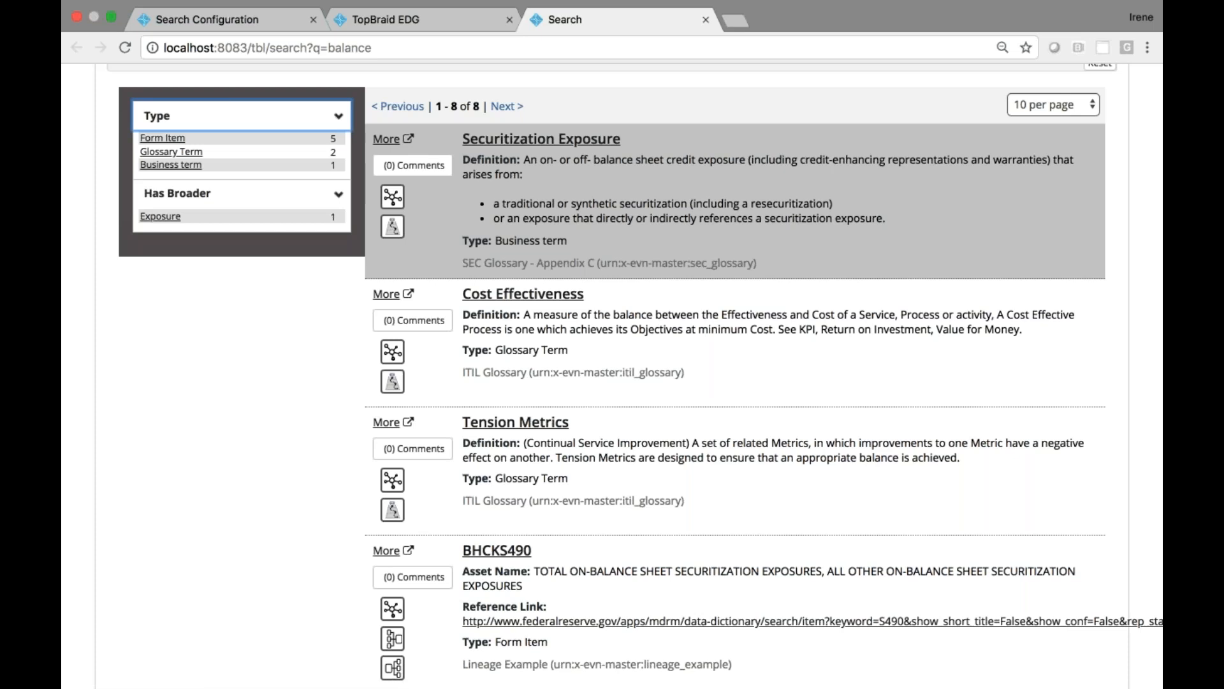
{"action": "scroll", "coordinate": [624, 206], "scroll_direction": "down", "scroll_amount": 3}
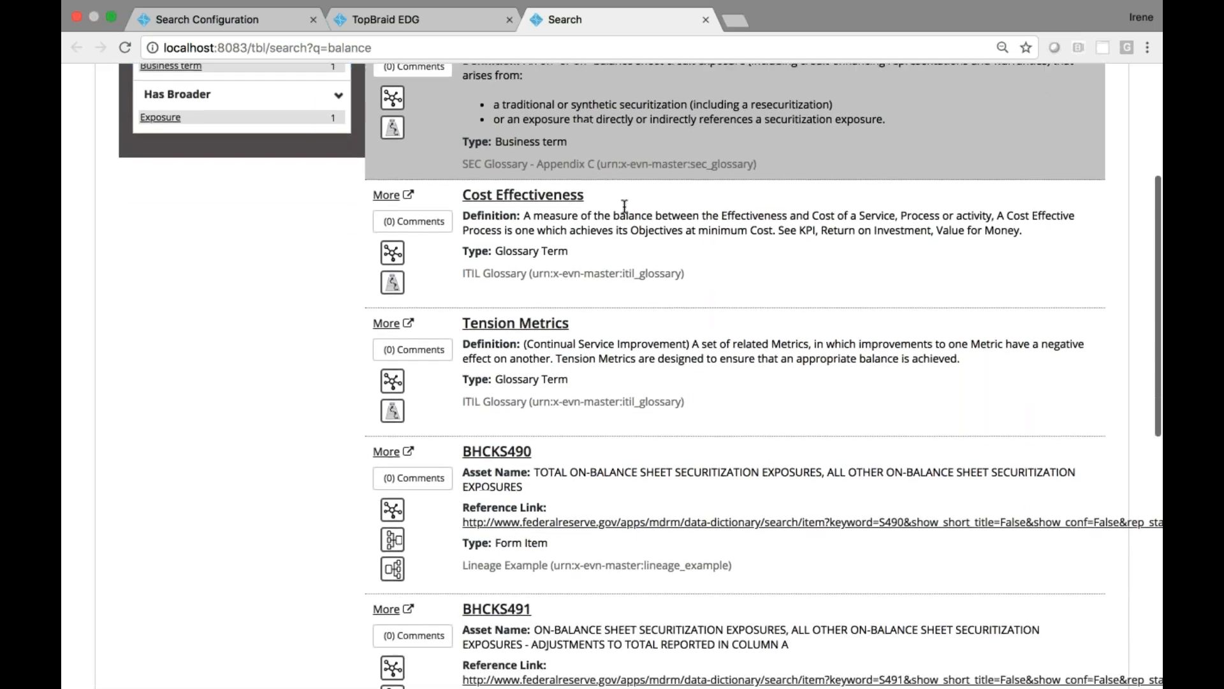
{"action": "scroll", "coordinate": [624, 205], "scroll_direction": "down", "scroll_amount": 6}
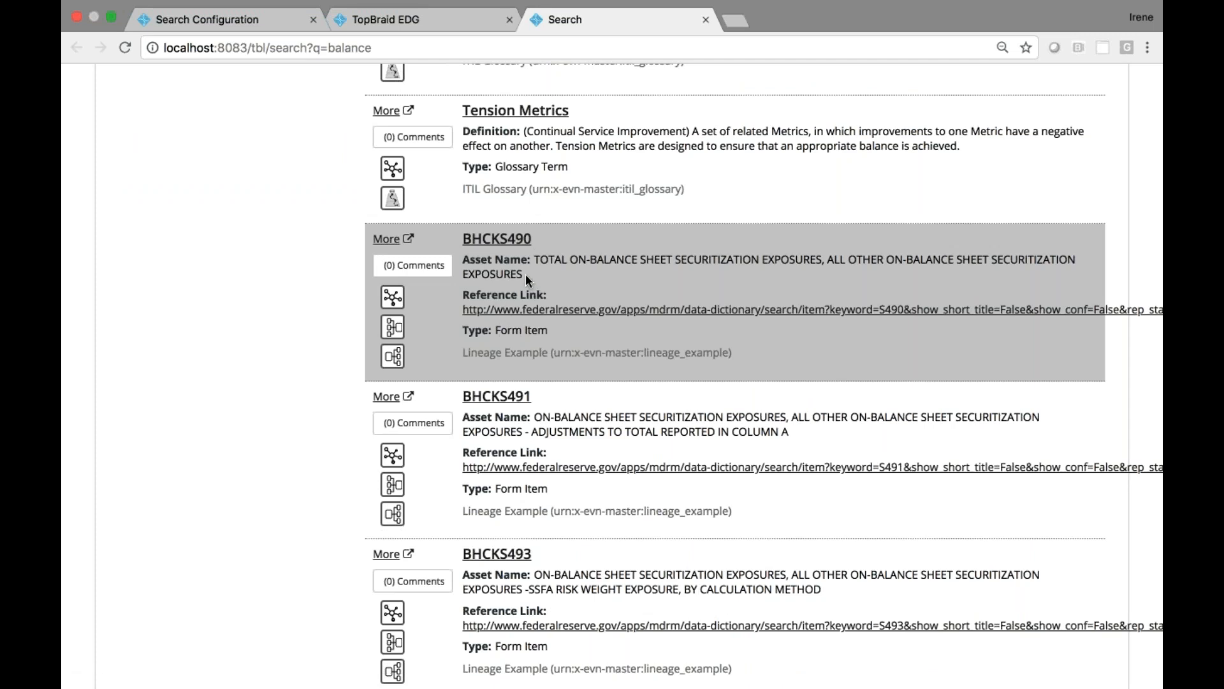
{"action": "scroll", "coordinate": [526, 274], "scroll_direction": "up", "scroll_amount": 6}
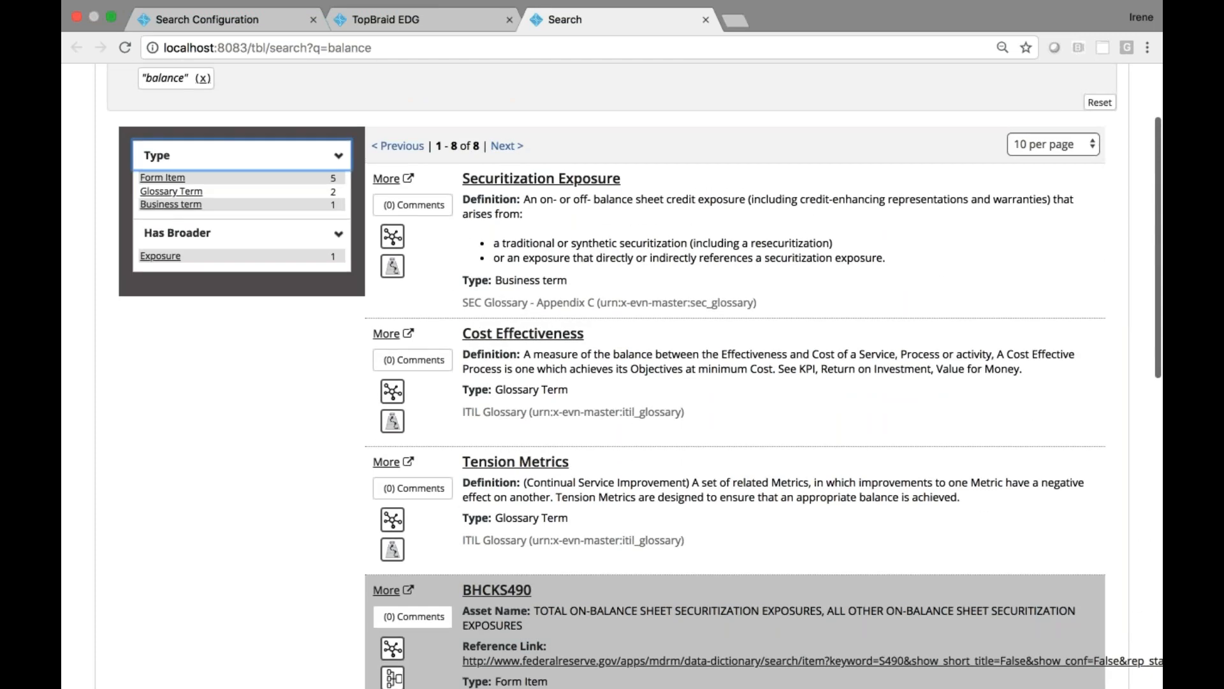
{"action": "scroll", "coordinate": [526, 274], "scroll_direction": "down", "scroll_amount": 1}
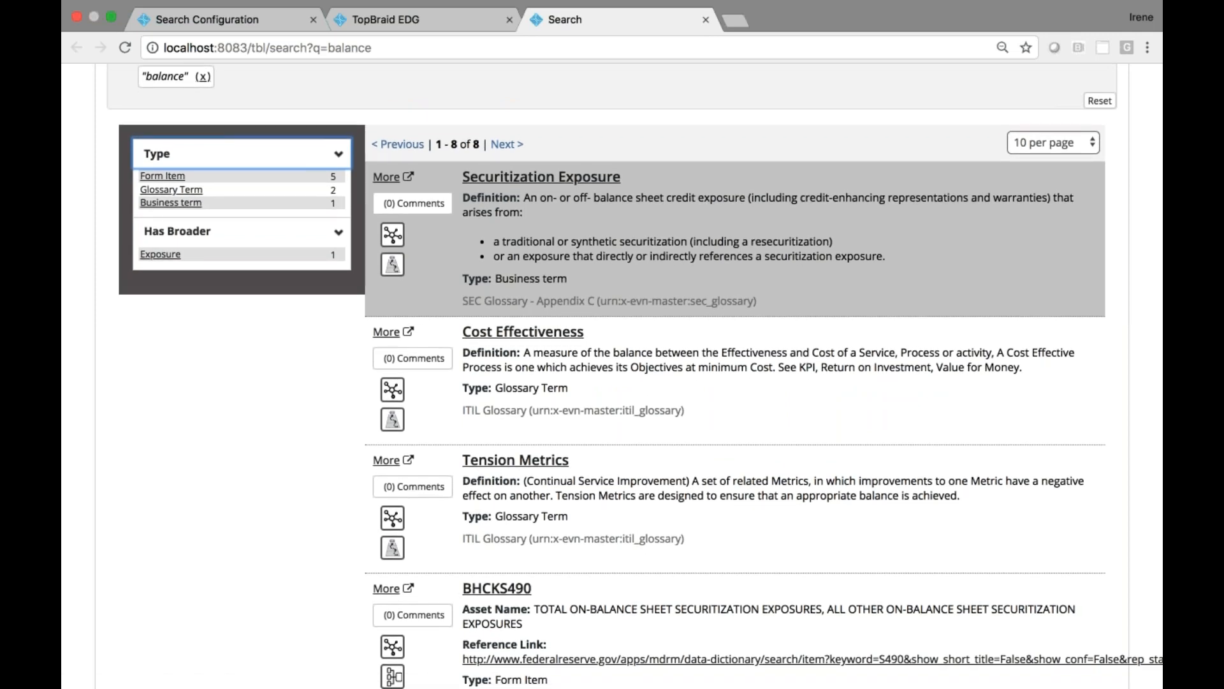
{"action": "scroll", "coordinate": [733, 318], "scroll_direction": "down", "scroll_amount": 2}
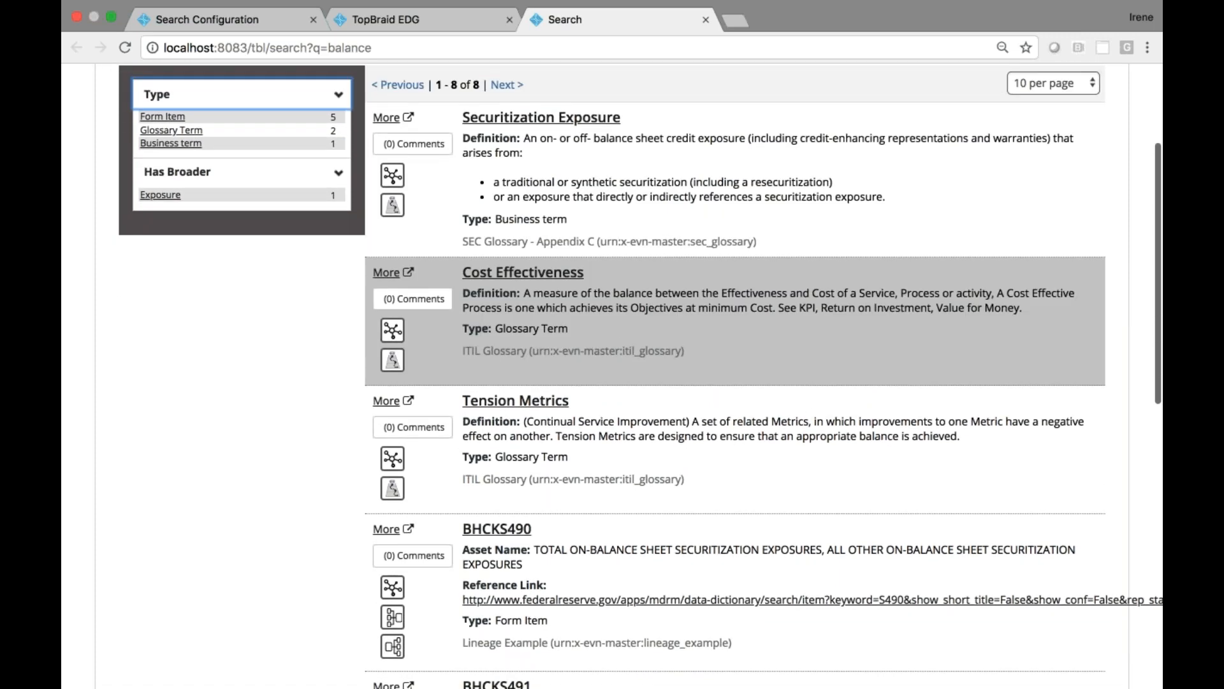
{"action": "scroll", "coordinate": [604, 245], "scroll_direction": "up", "scroll_amount": 1}
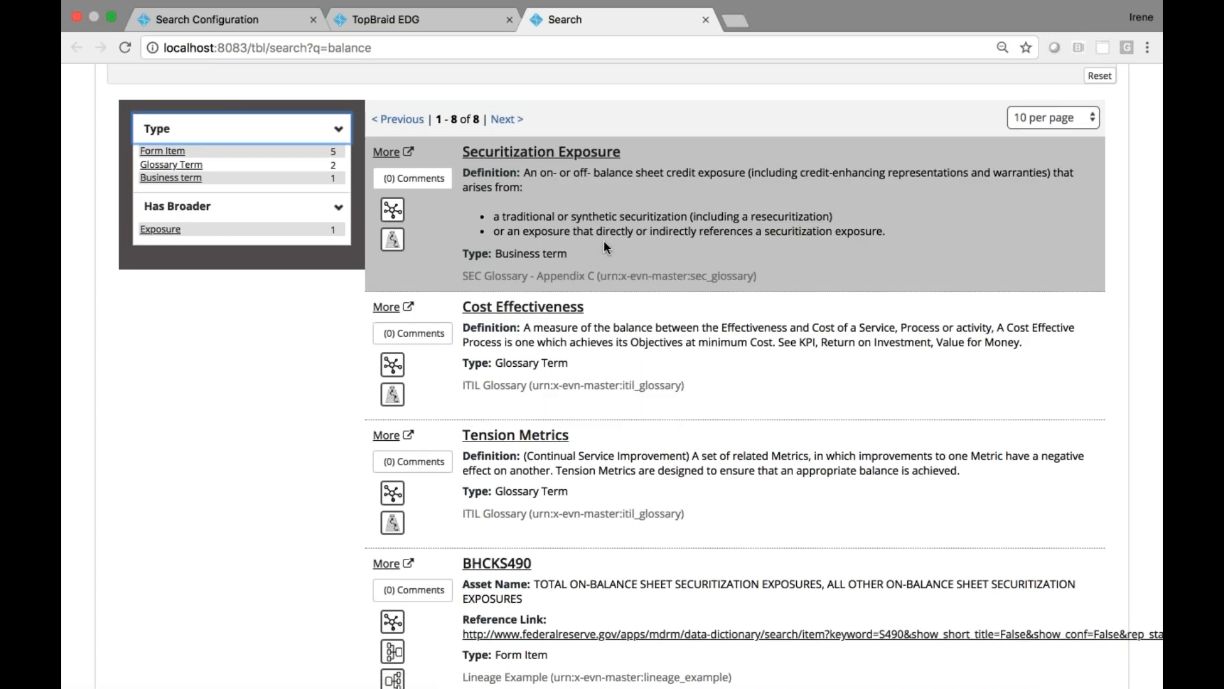
Compare the "balance" results further down the list, checking the asset names and reference links of the BHCKS form items.
{"action": "scroll", "coordinate": [605, 245], "scroll_direction": "down", "scroll_amount": 10}
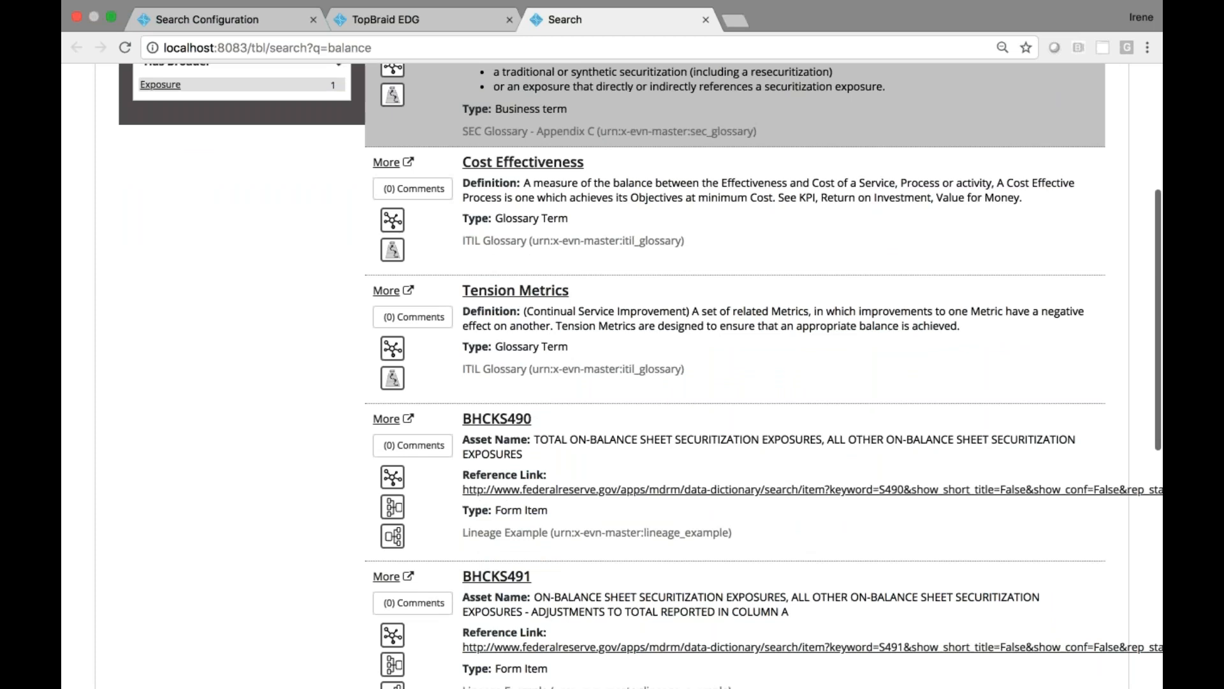
{"action": "scroll", "coordinate": [604, 223], "scroll_direction": "down", "scroll_amount": 2}
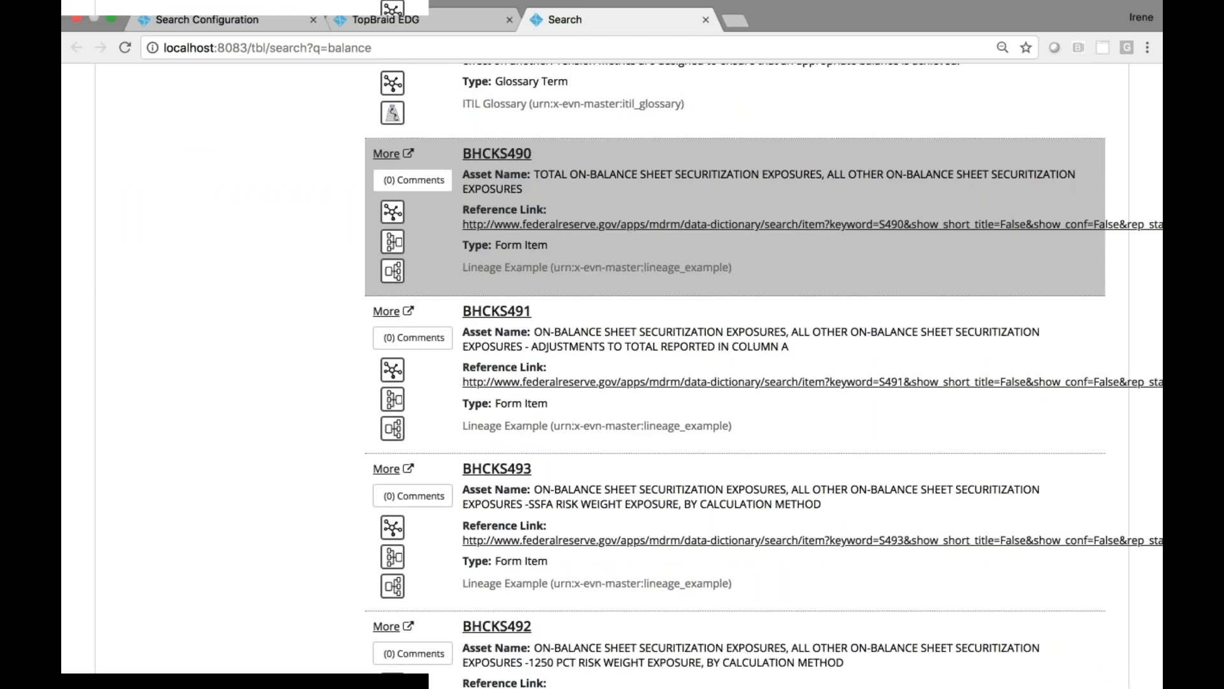
{"action": "scroll", "coordinate": [605, 223], "scroll_direction": "down", "scroll_amount": 4}
{"action": "scroll", "coordinate": [604, 223], "scroll_direction": "up", "scroll_amount": 4}
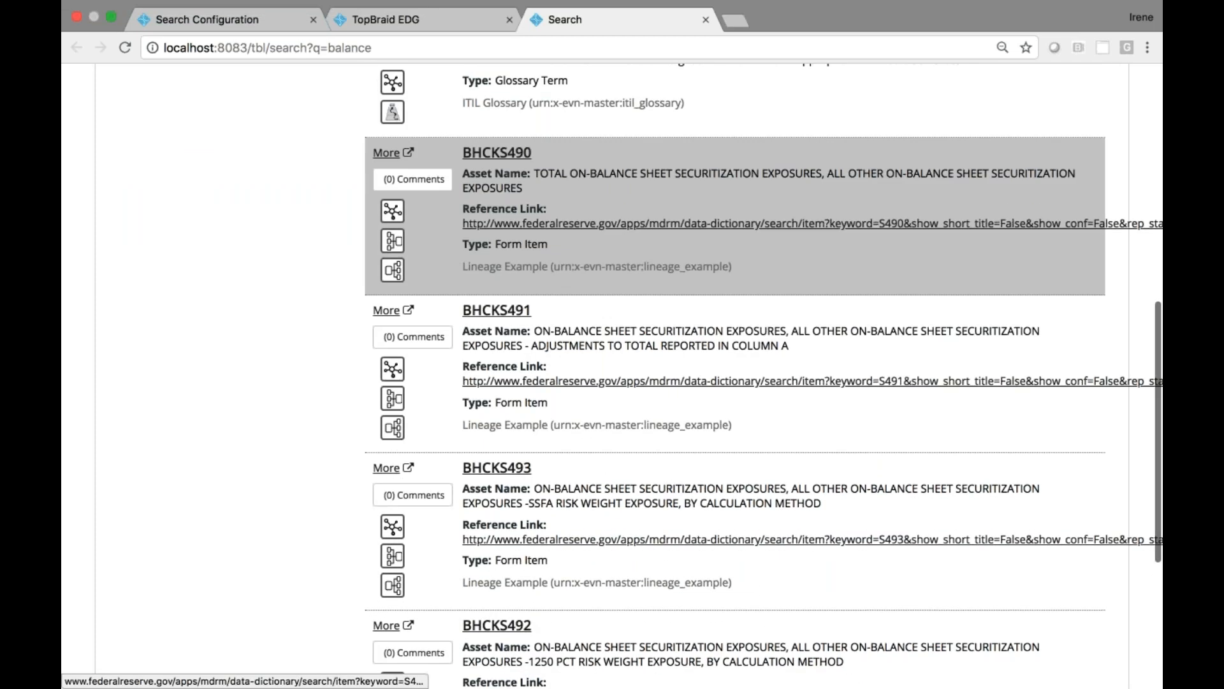
{"action": "scroll", "coordinate": [629, 185], "scroll_direction": "up", "scroll_amount": 13}
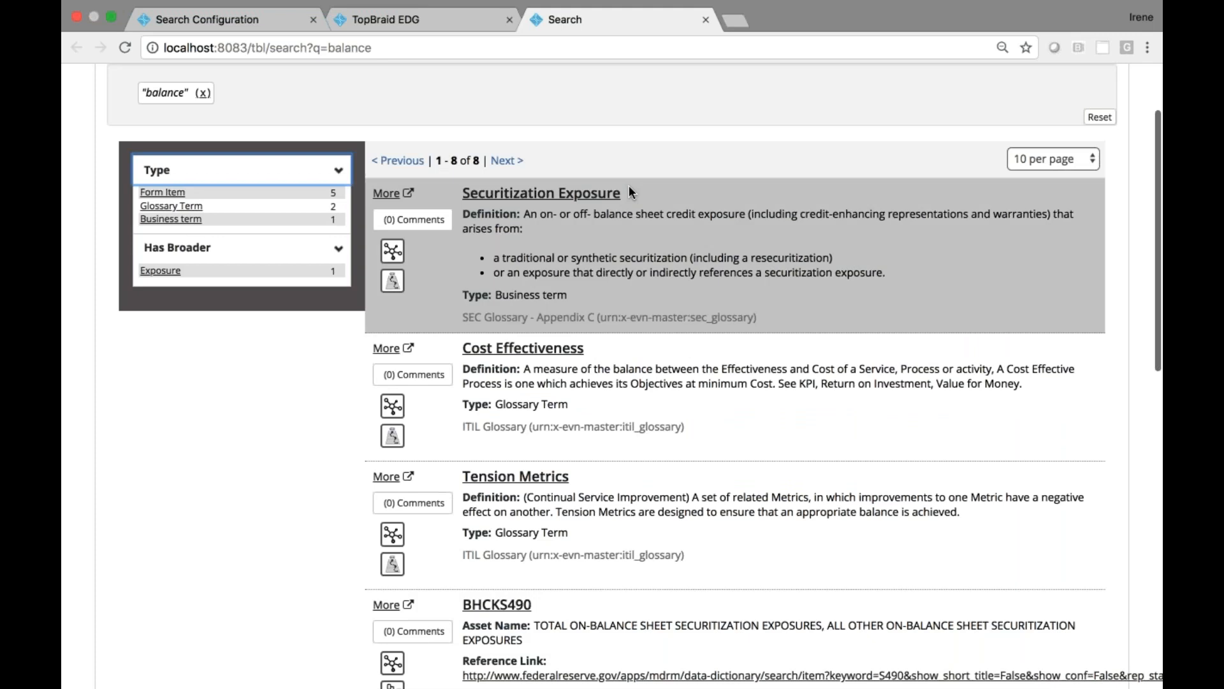
{"action": "scroll", "coordinate": [629, 189], "scroll_direction": "down", "scroll_amount": 3}
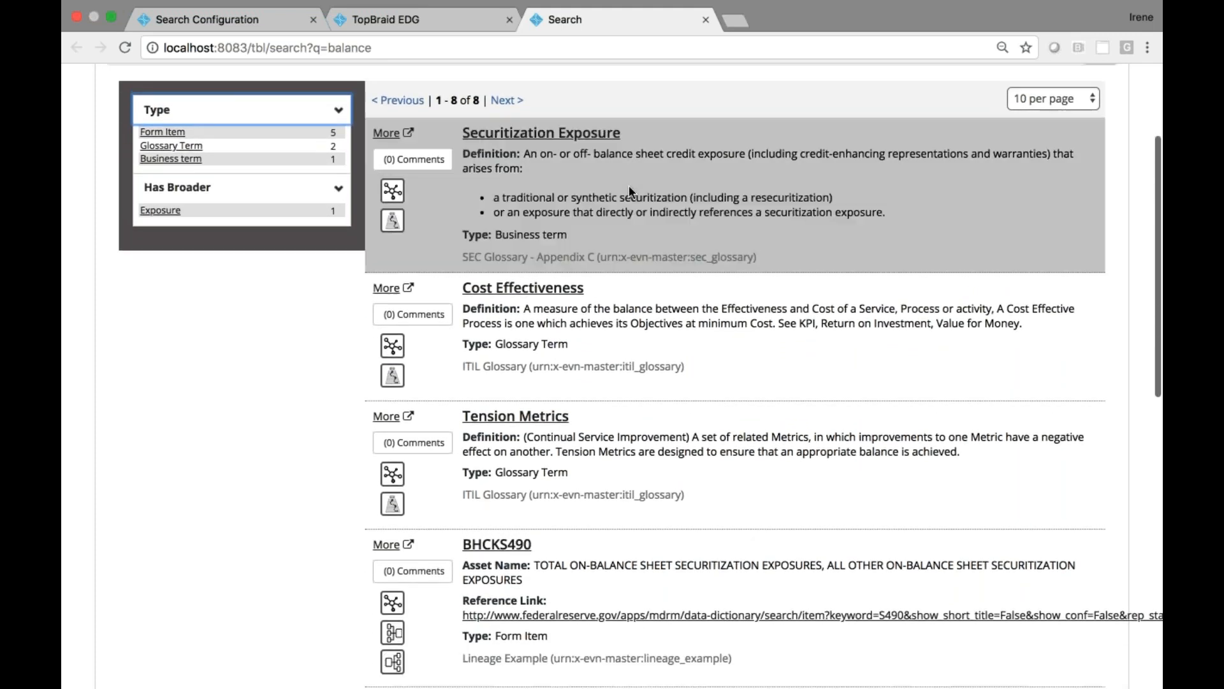
{"action": "scroll", "coordinate": [629, 189], "scroll_direction": "up", "scroll_amount": 1}
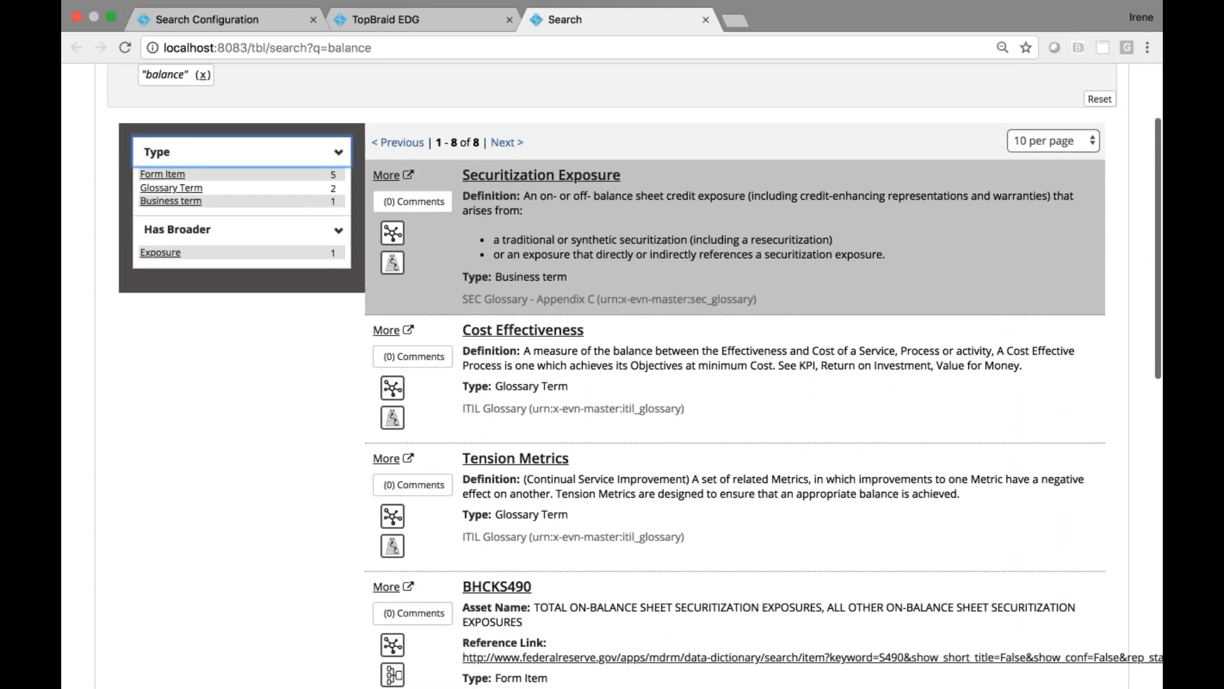
{"action": "scroll", "coordinate": [628, 189], "scroll_direction": "down", "scroll_amount": 3}
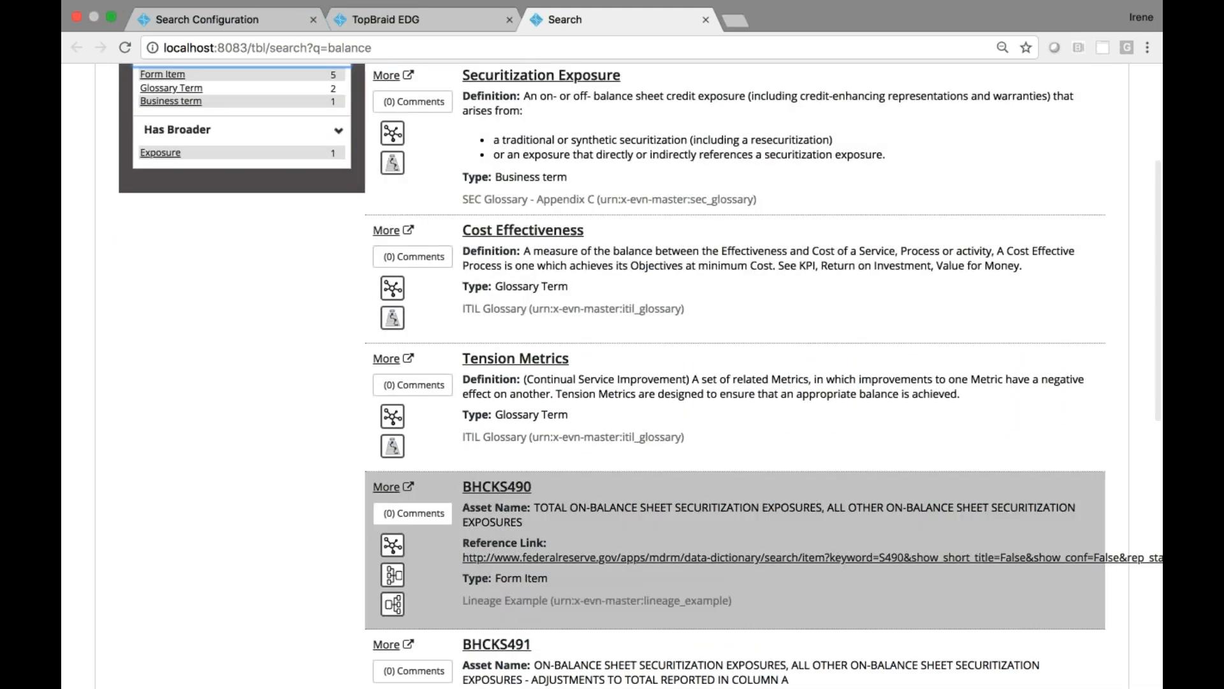
Open the reference link of form item BHCKS490 and return to the Search page.
{"action": "left_click", "coordinate": [644, 557]}
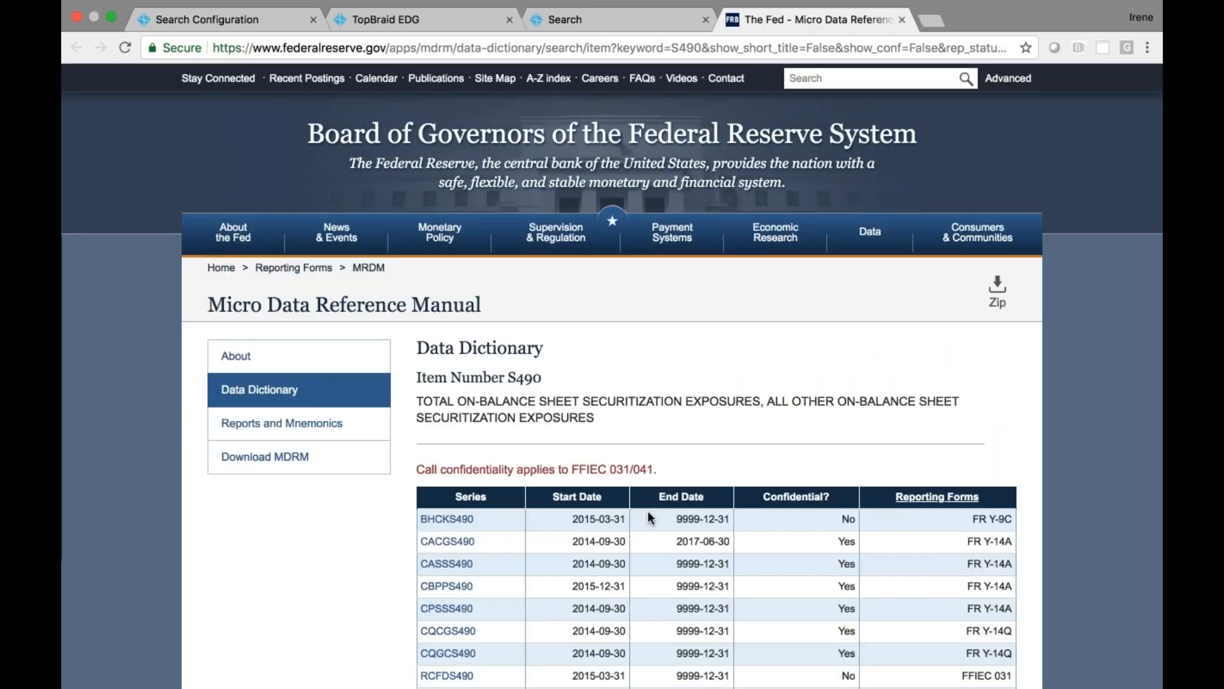
{"action": "left_click", "coordinate": [561, 17]}
{"action": "scroll", "coordinate": [733, 382], "scroll_direction": "up", "scroll_amount": 5}
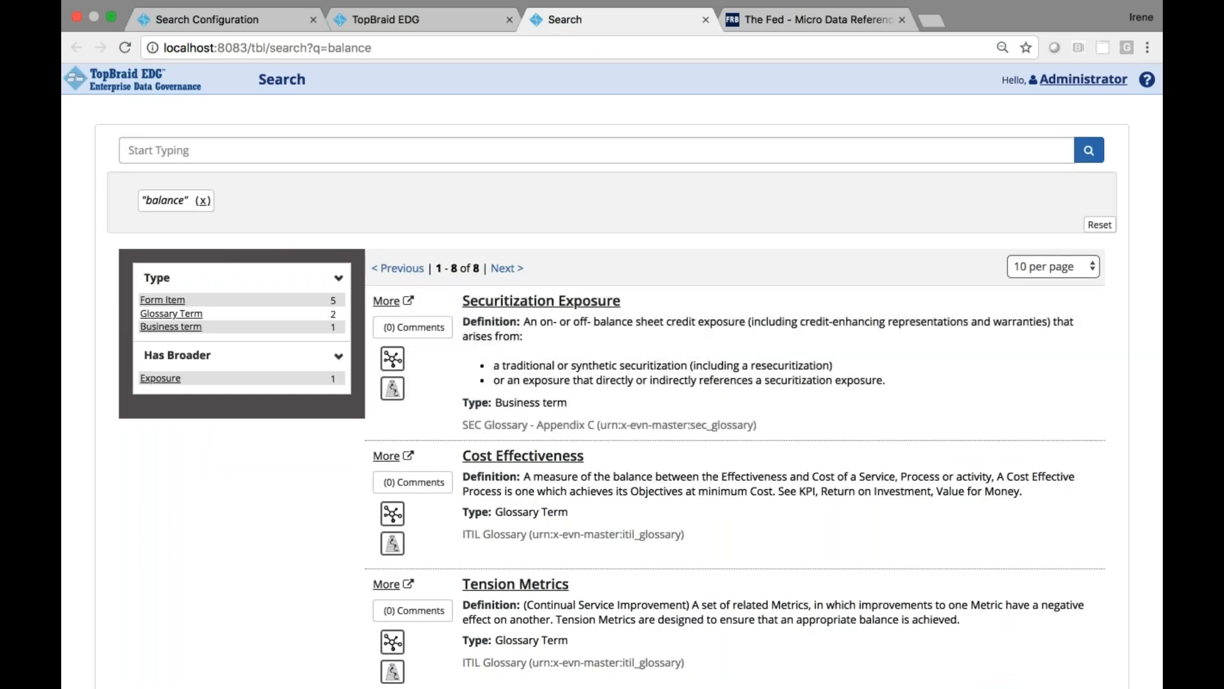
Search the indexed collections for "email" and review the properties shown for the database column and glossary term results.
{"action": "left_click", "coordinate": [189, 154]}
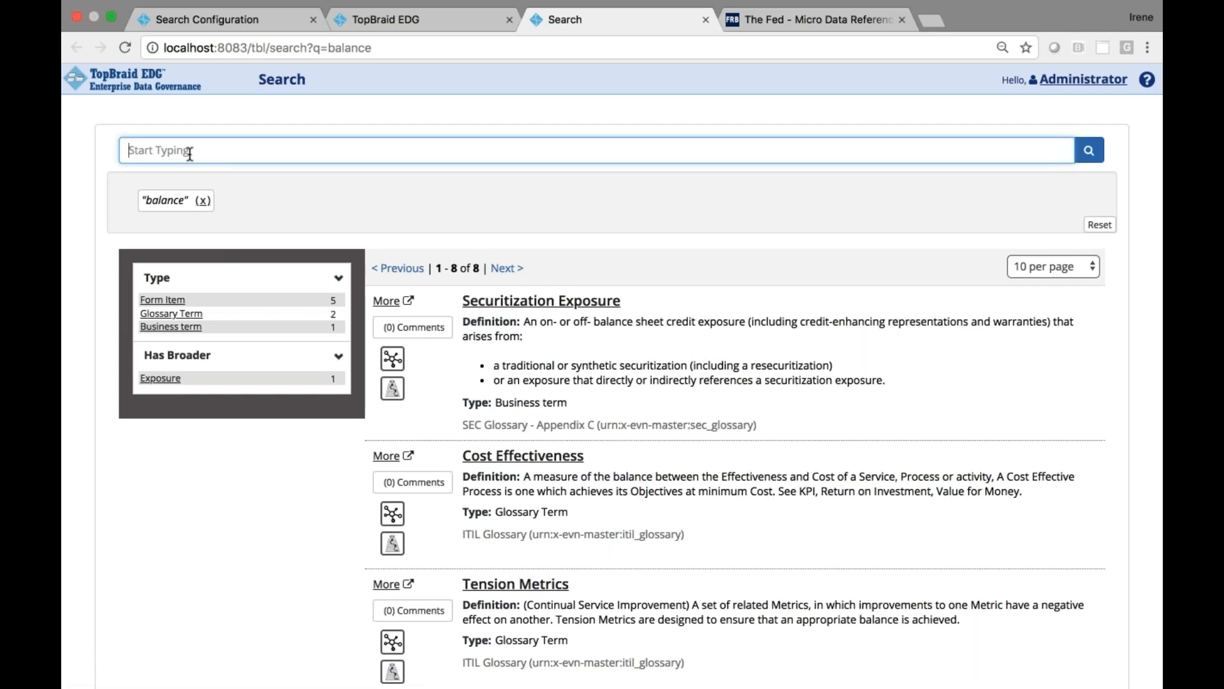
{"action": "type", "text": "email"}
{"action": "key", "text": "Return"}
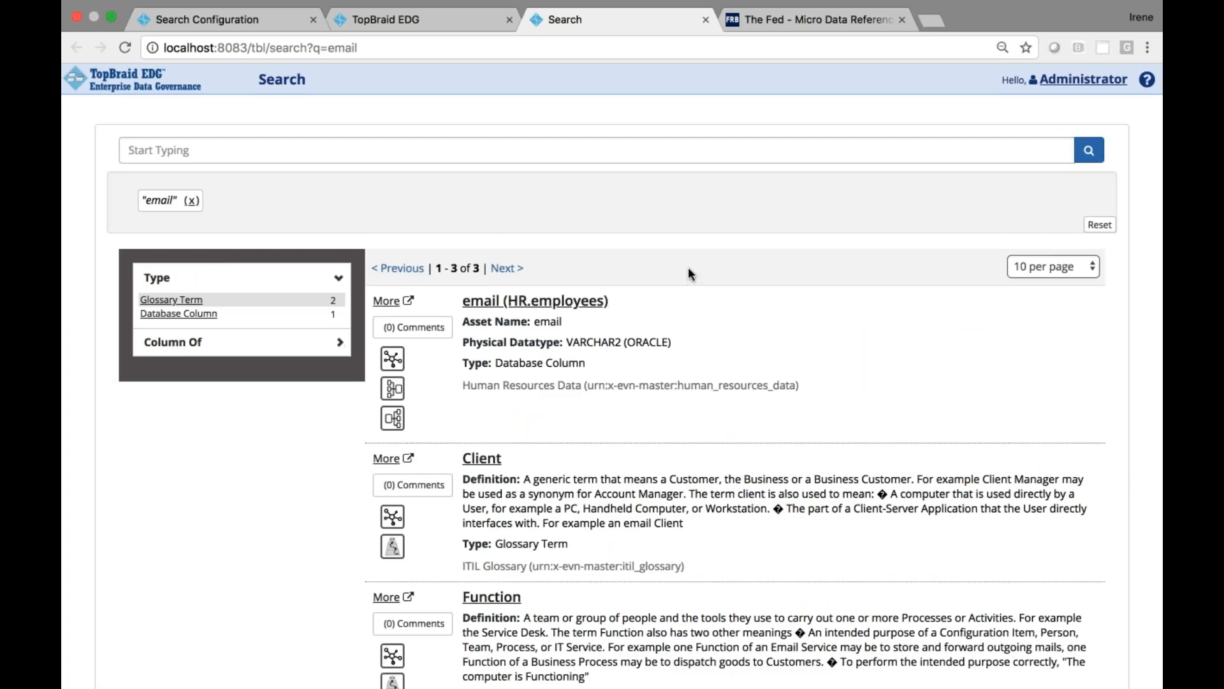
{"action": "scroll", "coordinate": [688, 268], "scroll_direction": "down", "scroll_amount": 2}
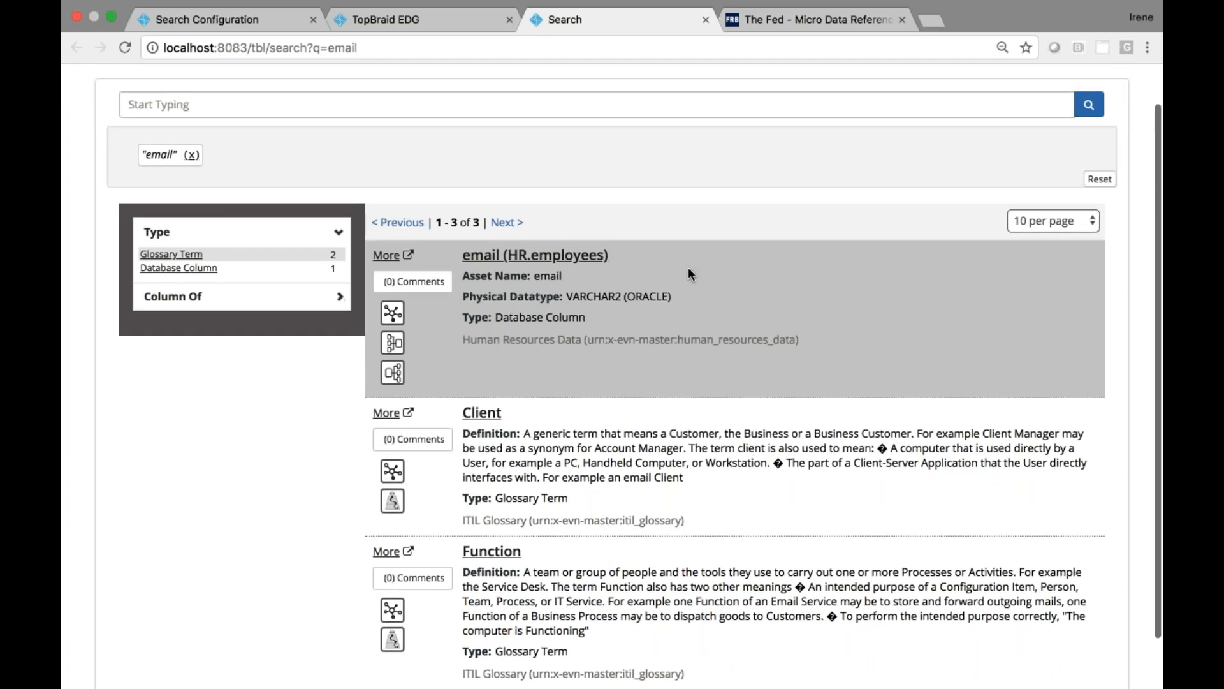
{"action": "scroll", "coordinate": [688, 268], "scroll_direction": "up", "scroll_amount": 1}
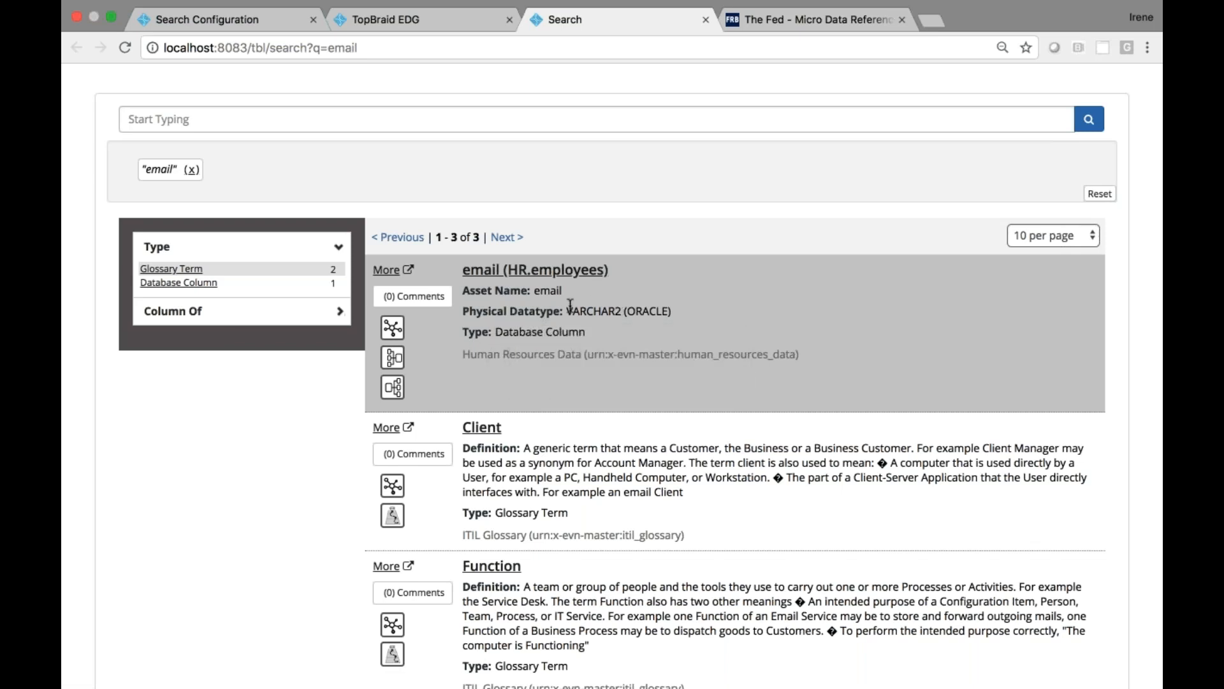
{"action": "scroll", "coordinate": [688, 313], "scroll_direction": "down", "scroll_amount": 2}
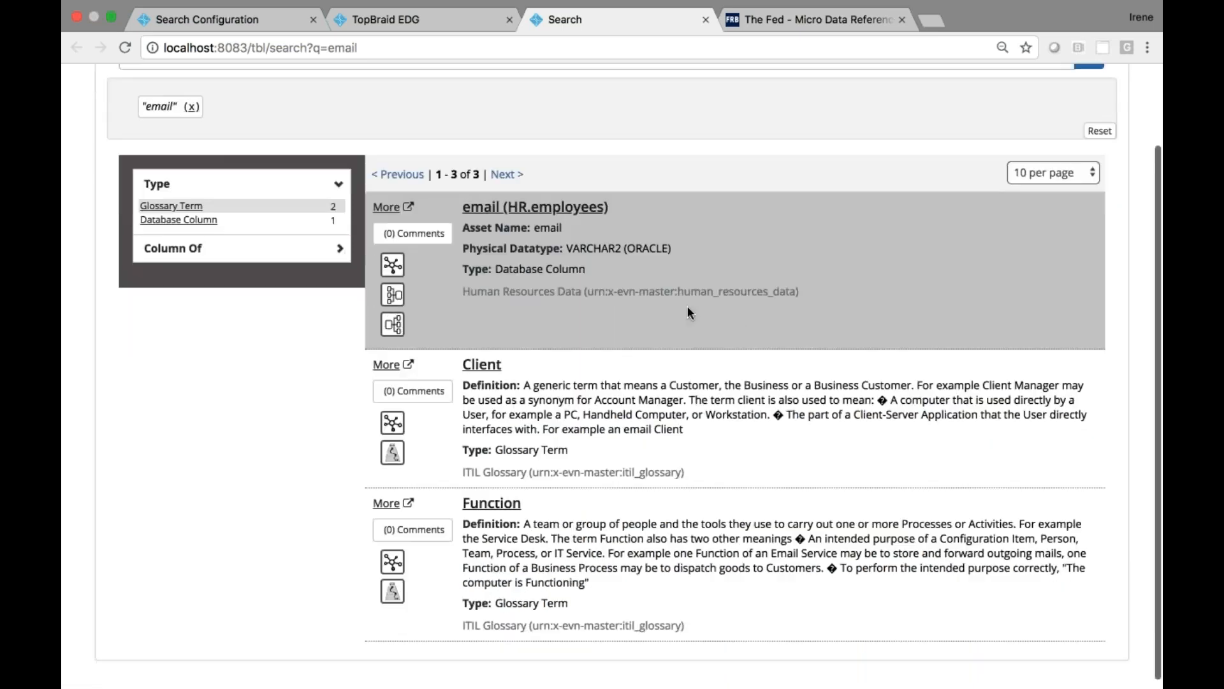
{"action": "scroll", "coordinate": [688, 313], "scroll_direction": "up", "scroll_amount": 2}
{"action": "scroll", "coordinate": [687, 311], "scroll_direction": "up", "scroll_amount": 1}
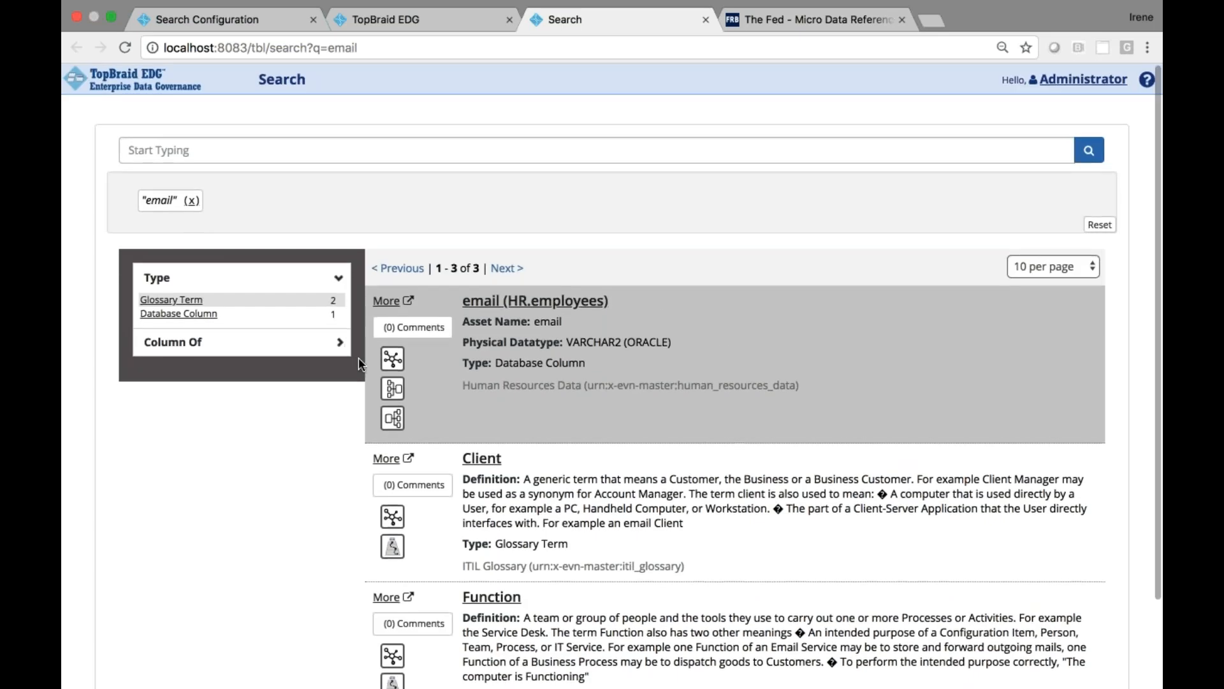
Expand the Column Of facet of the "email" search and review its values alongside the results.
{"action": "left_click", "coordinate": [185, 341]}
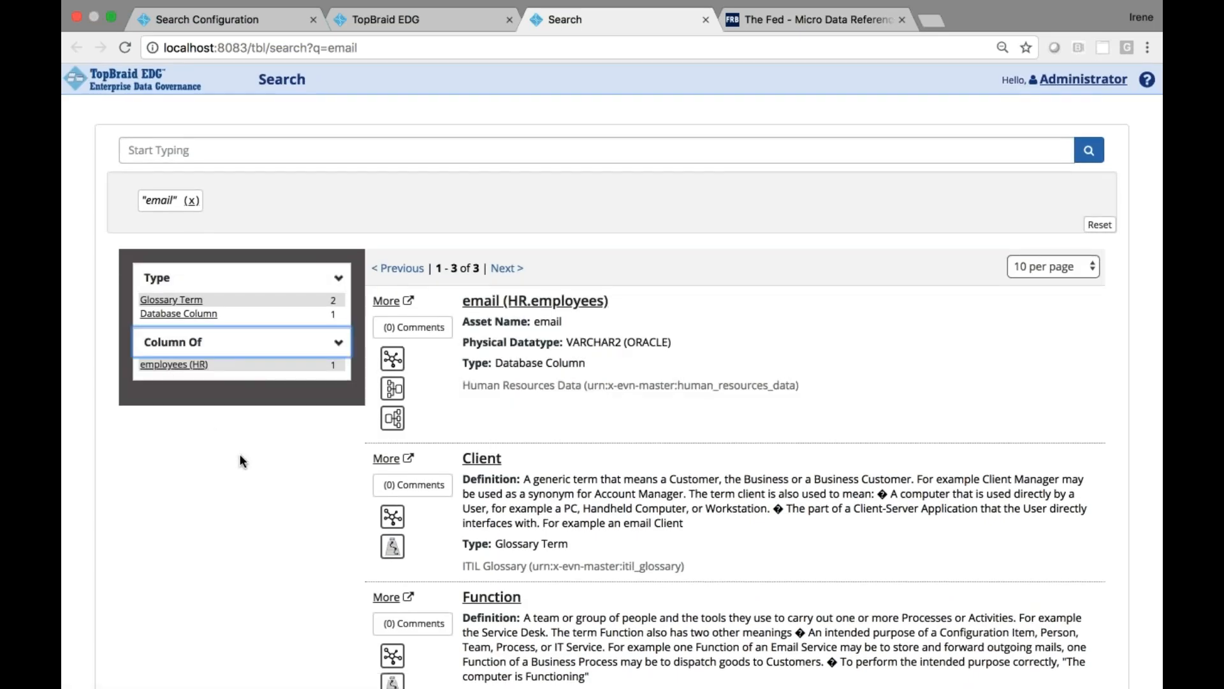
{"action": "scroll", "coordinate": [239, 454], "scroll_direction": "up", "scroll_amount": 1}
{"action": "scroll", "coordinate": [240, 453], "scroll_direction": "down", "scroll_amount": 2}
{"action": "scroll", "coordinate": [239, 454], "scroll_direction": "up", "scroll_amount": 1}
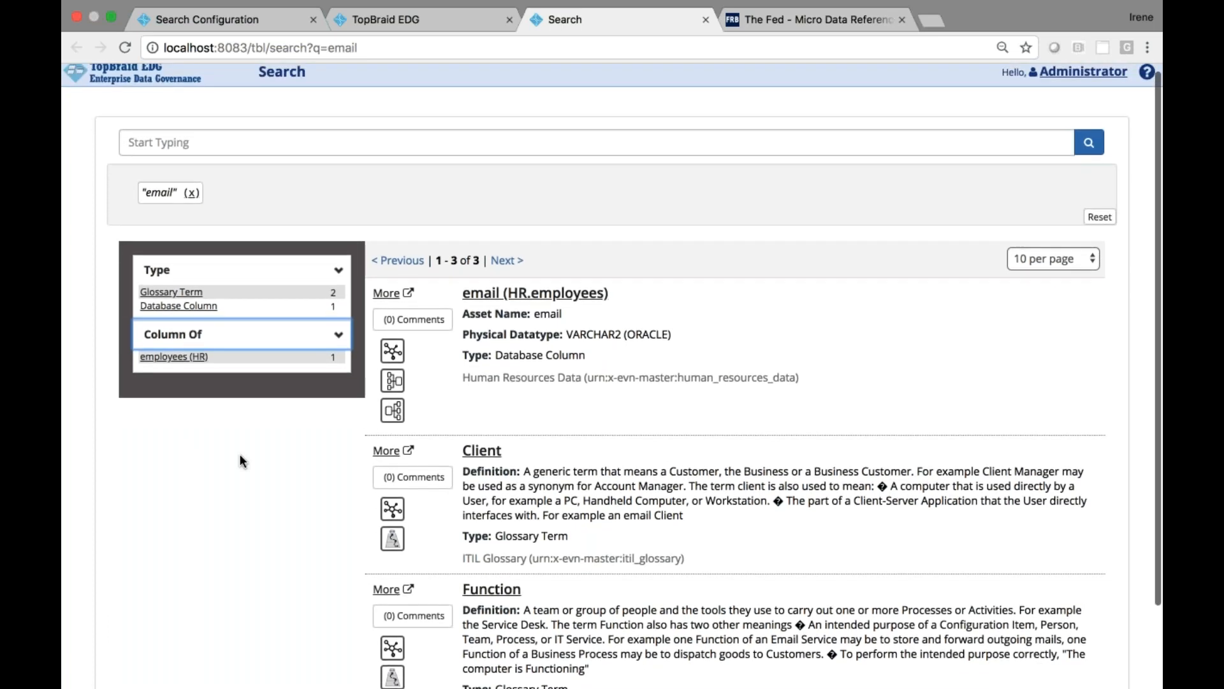
{"action": "scroll", "coordinate": [240, 456], "scroll_direction": "down", "scroll_amount": 2}
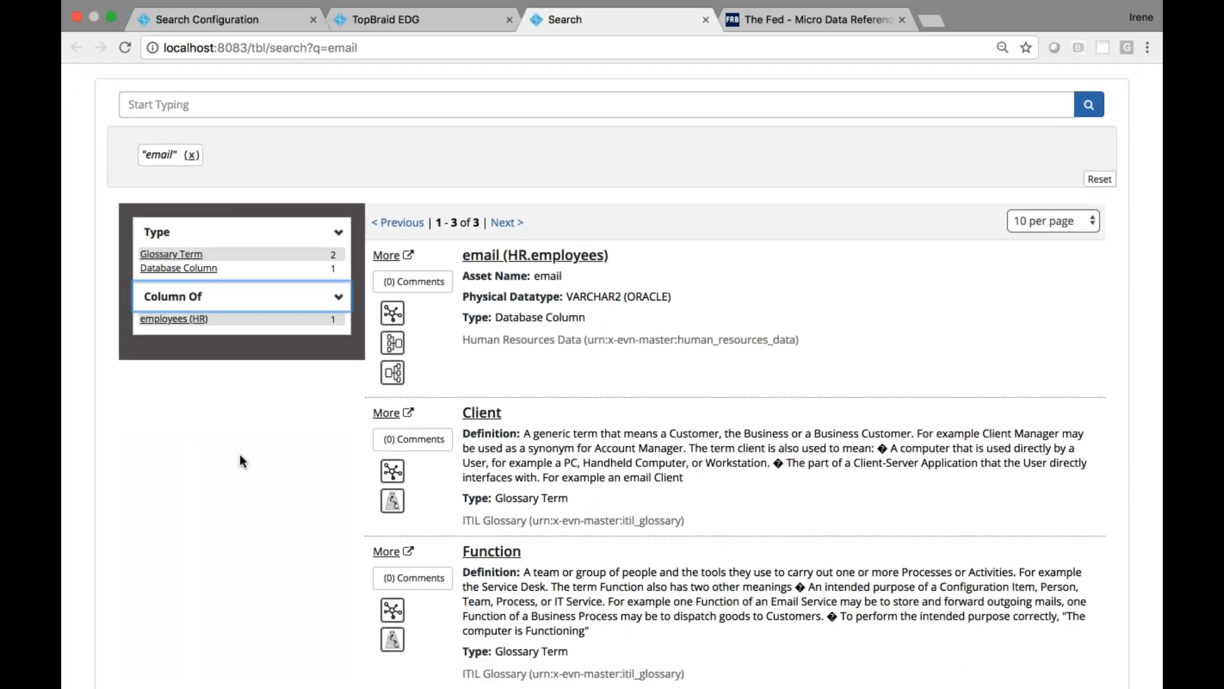
{"action": "scroll", "coordinate": [728, 381], "scroll_direction": "down", "scroll_amount": 3}
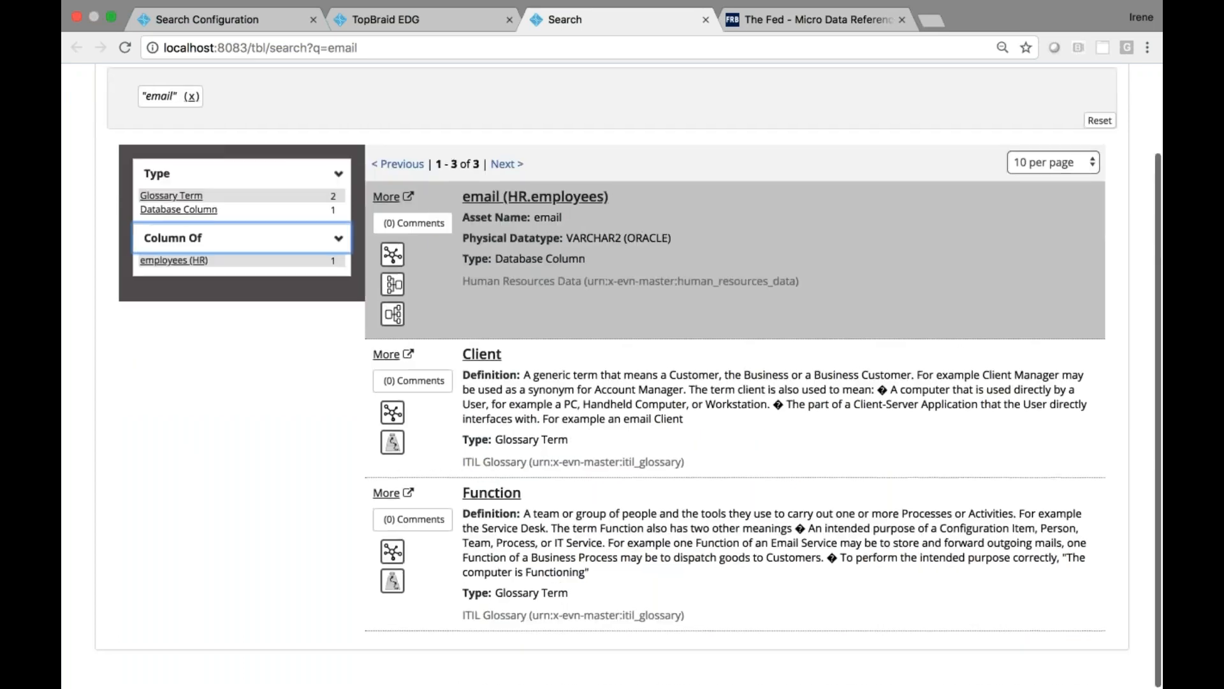
{"action": "scroll", "coordinate": [728, 382], "scroll_direction": "up", "scroll_amount": 5}
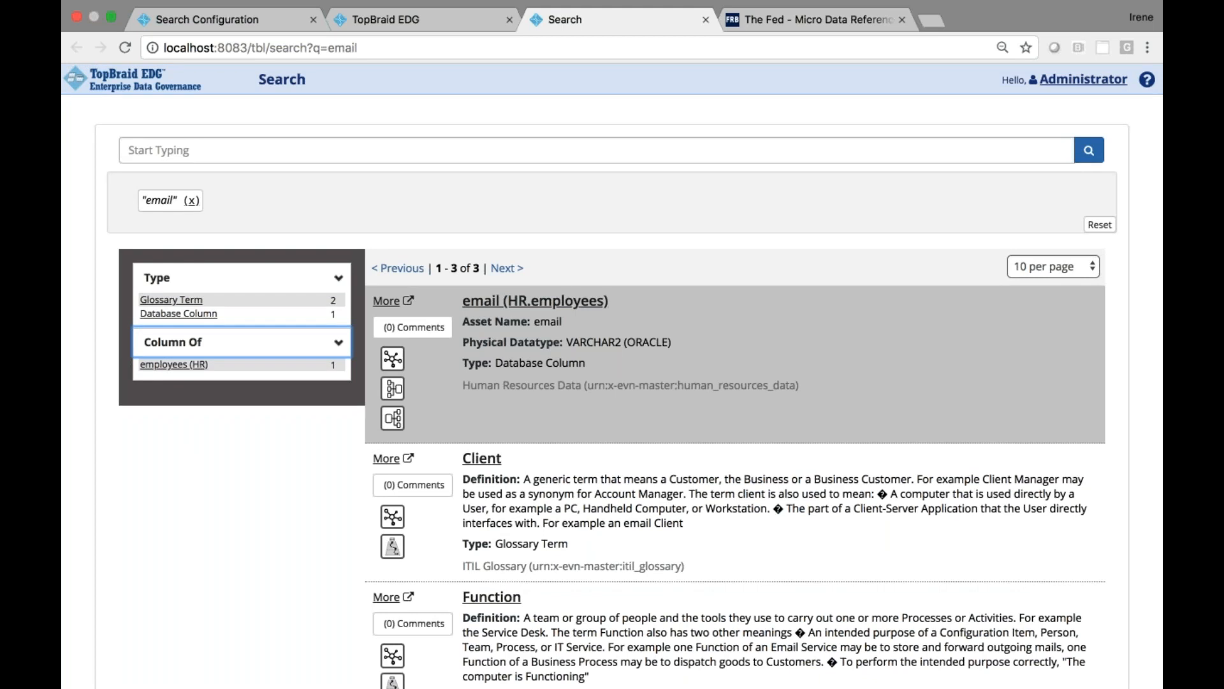
{"action": "scroll", "coordinate": [728, 381], "scroll_direction": "down", "scroll_amount": 3}
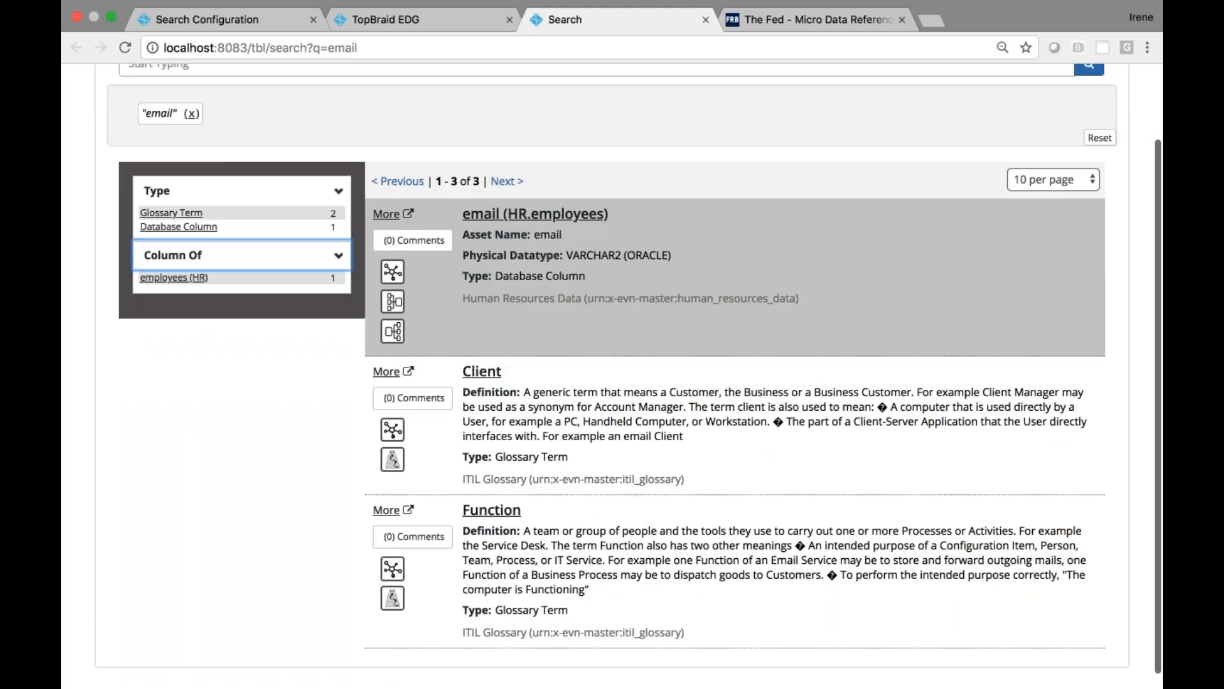
{"action": "scroll", "coordinate": [728, 381], "scroll_direction": "up", "scroll_amount": 3}
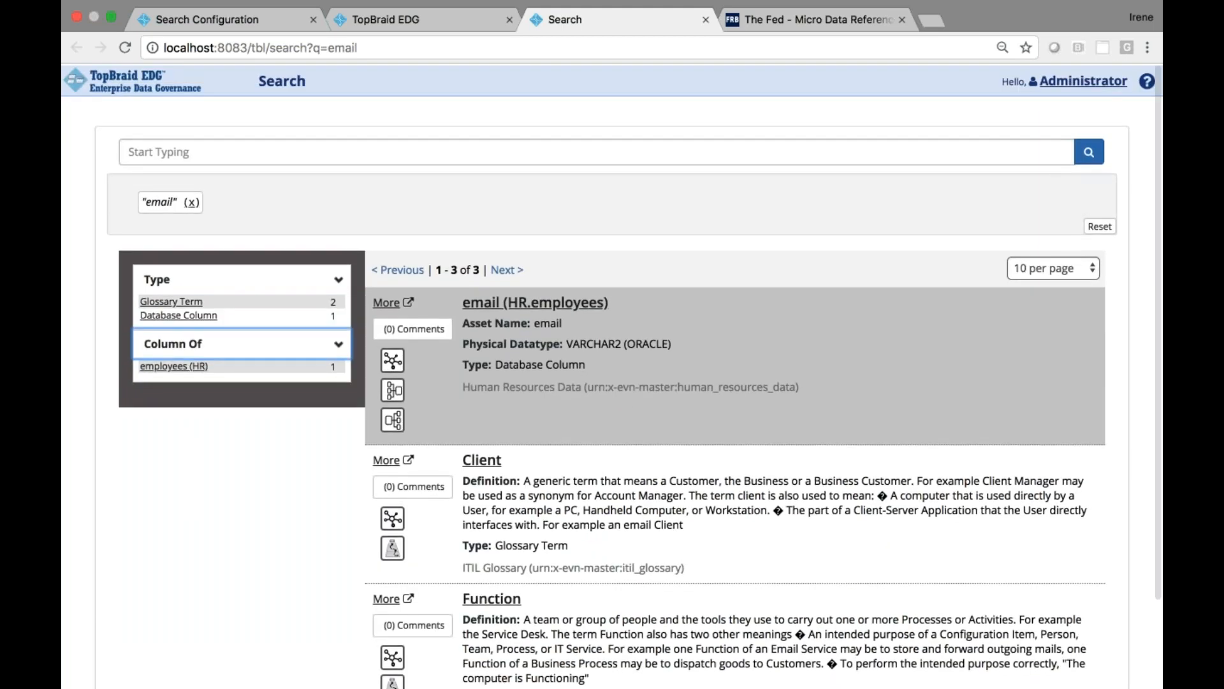
Remove the "email" search term, enter "harva", choose the suggestion Harvard (alumni of), and review the matching people.
{"action": "left_click", "coordinate": [192, 201]}
{"action": "left_click", "coordinate": [233, 149]}
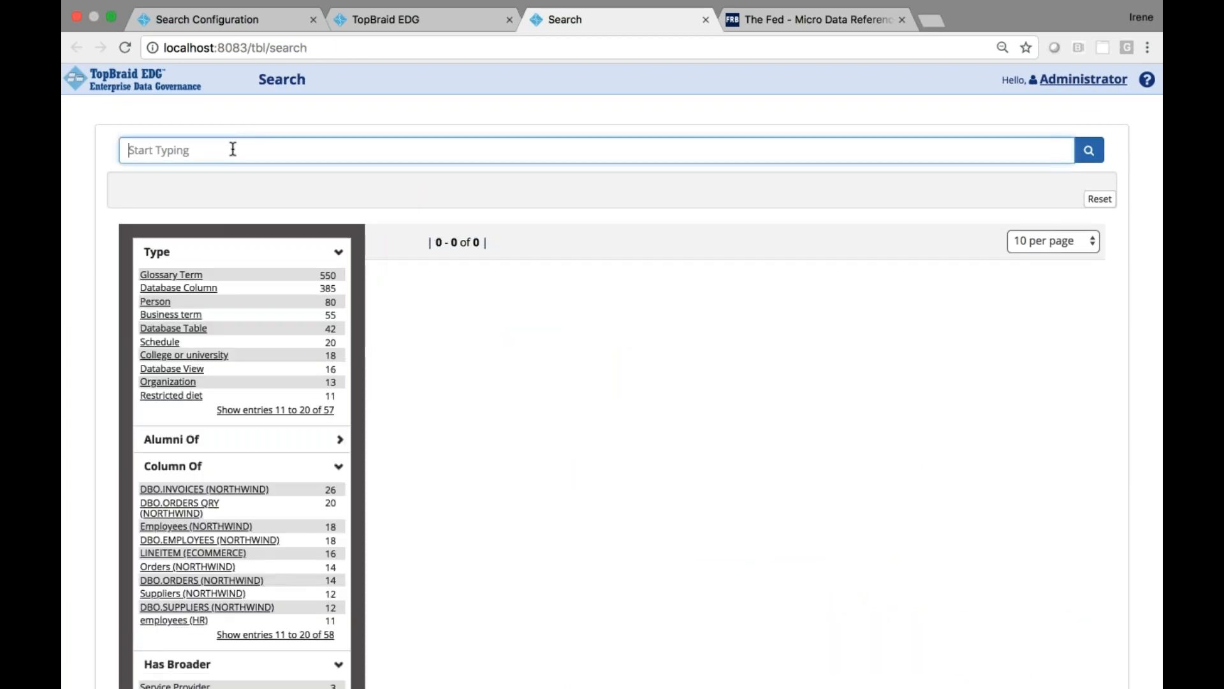
{"action": "type", "text": "harva"}
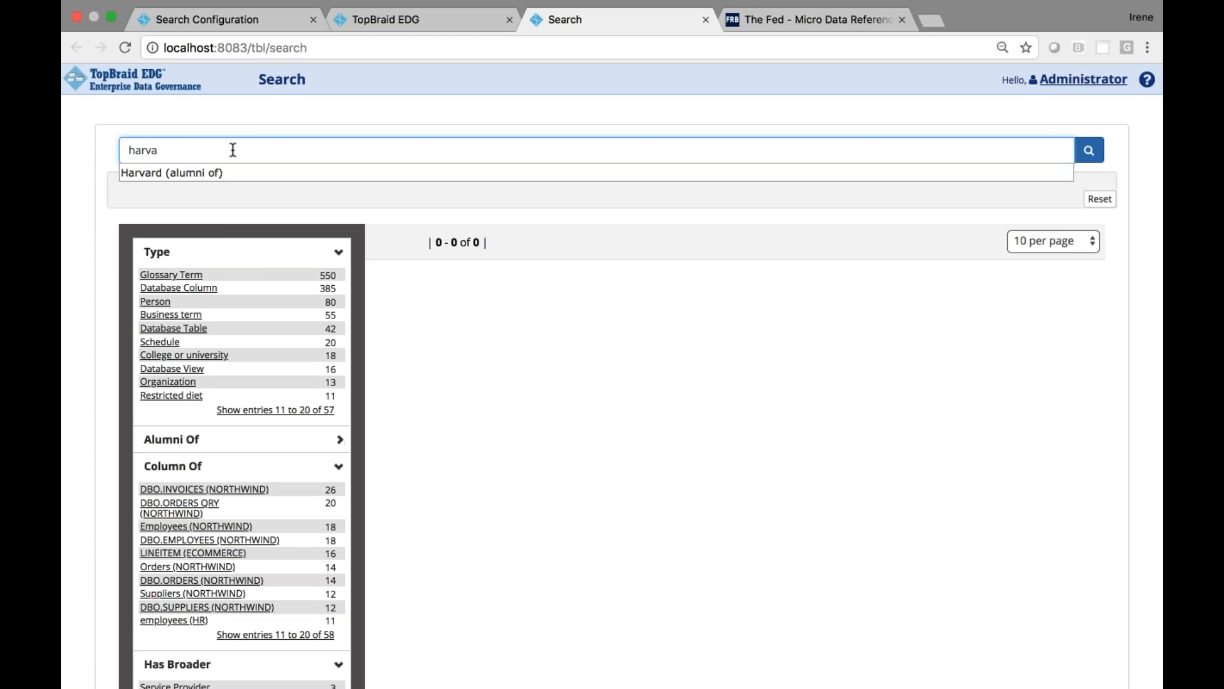
{"action": "left_click", "coordinate": [213, 179]}
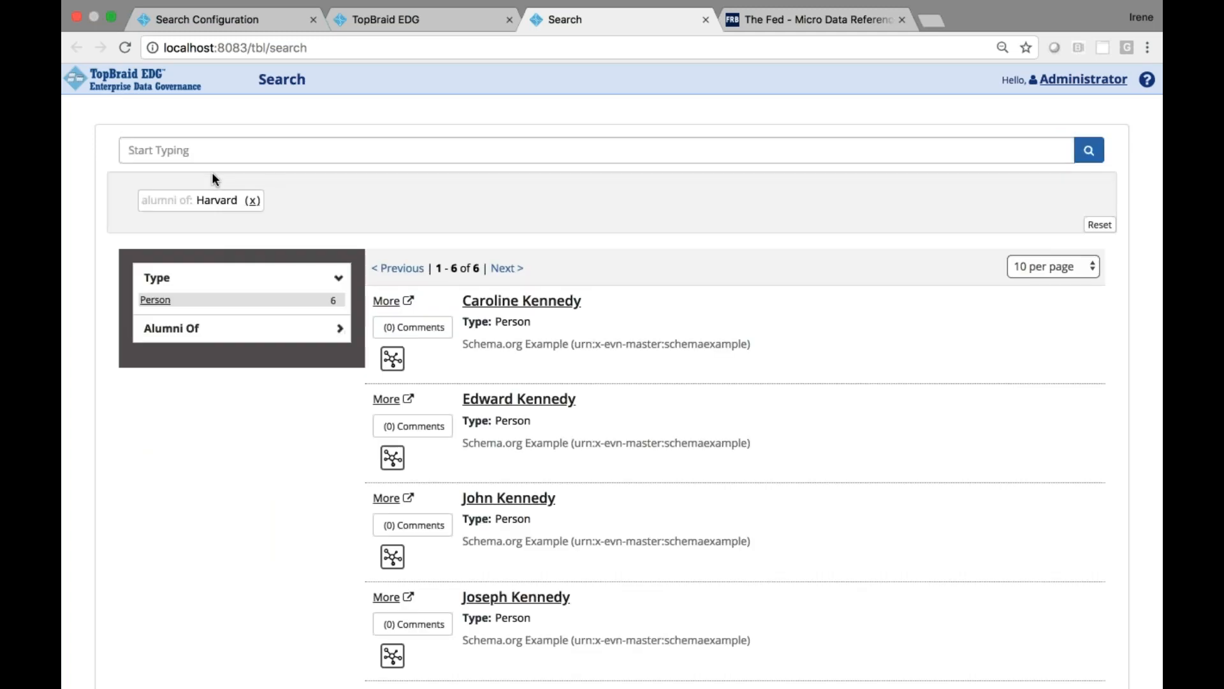
{"action": "scroll", "coordinate": [738, 220], "scroll_direction": "down", "scroll_amount": 3}
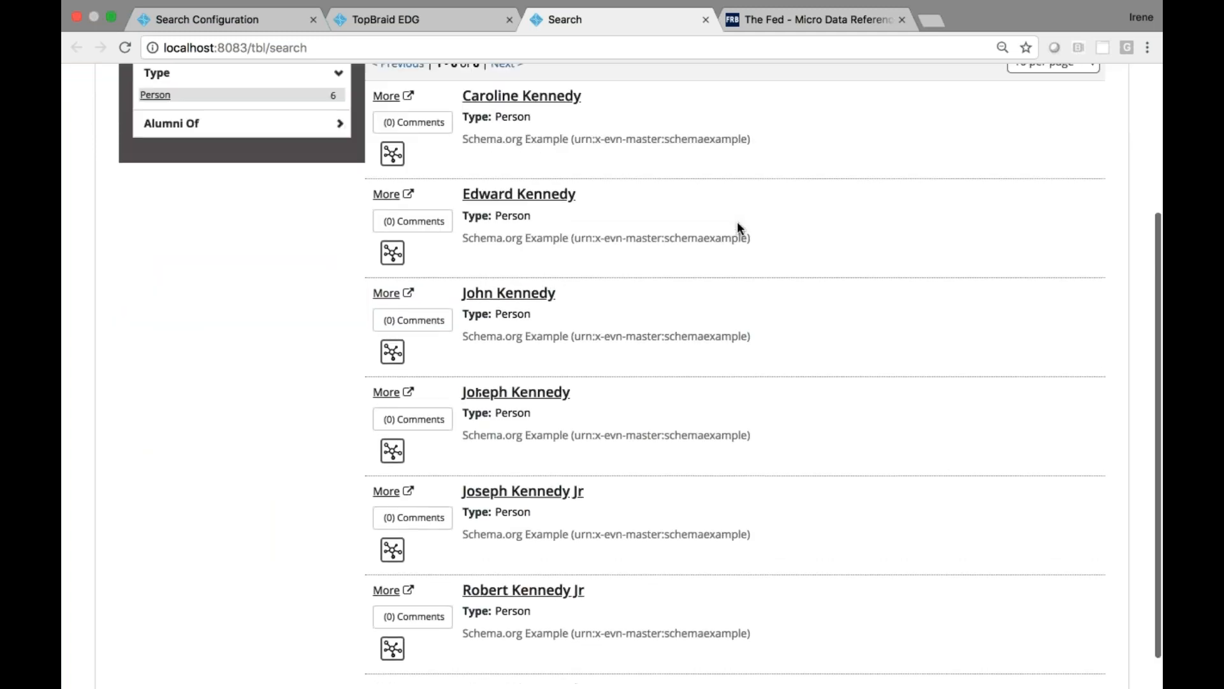
{"action": "scroll", "coordinate": [737, 220], "scroll_direction": "up", "scroll_amount": 3}
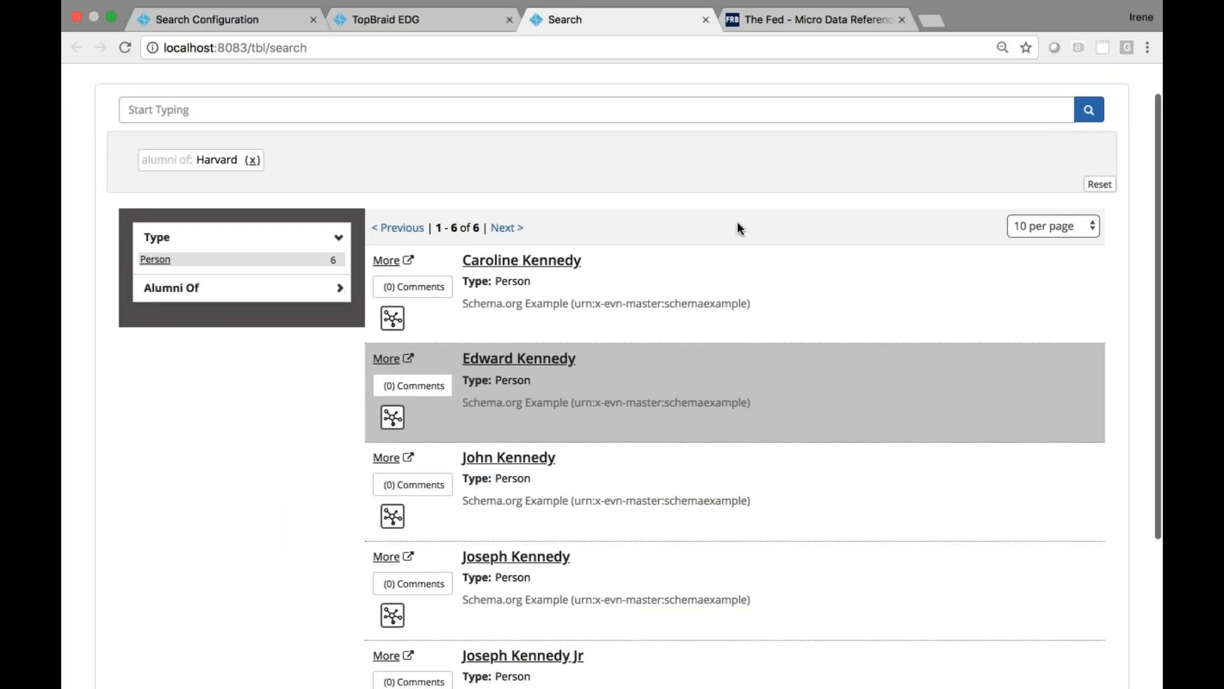
{"action": "scroll", "coordinate": [738, 220], "scroll_direction": "down", "scroll_amount": 2}
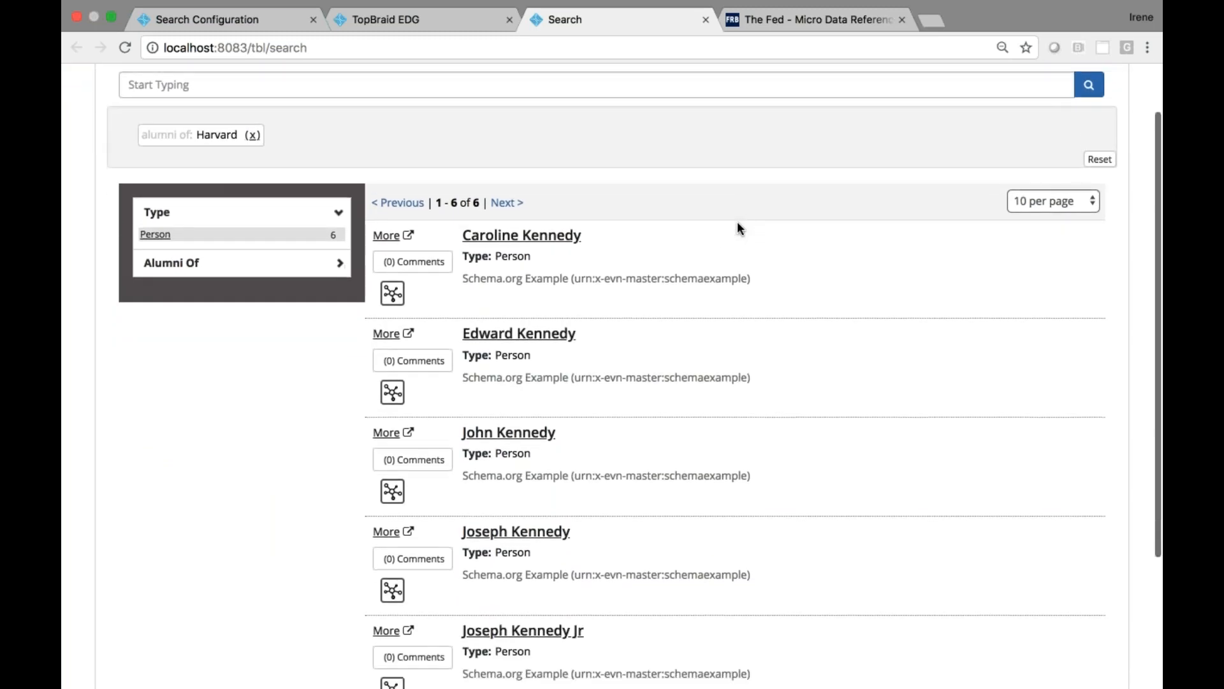
{"action": "scroll", "coordinate": [737, 221], "scroll_direction": "up", "scroll_amount": 2}
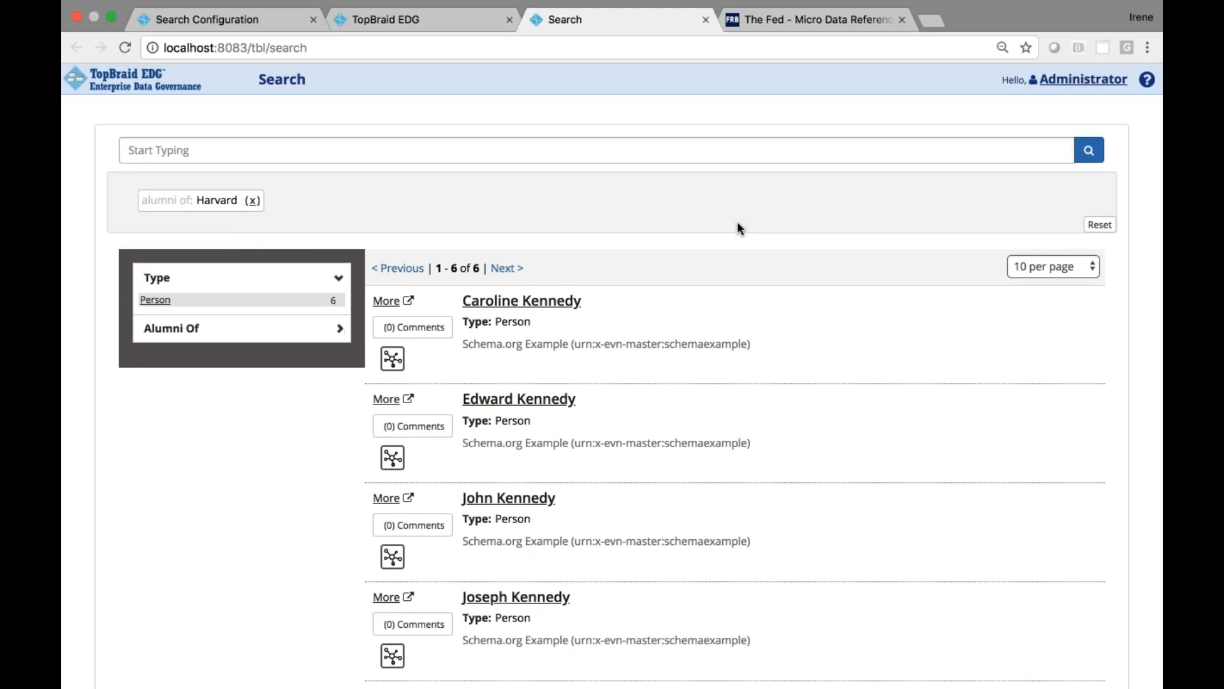
{"action": "left_click", "coordinate": [1144, 84]}
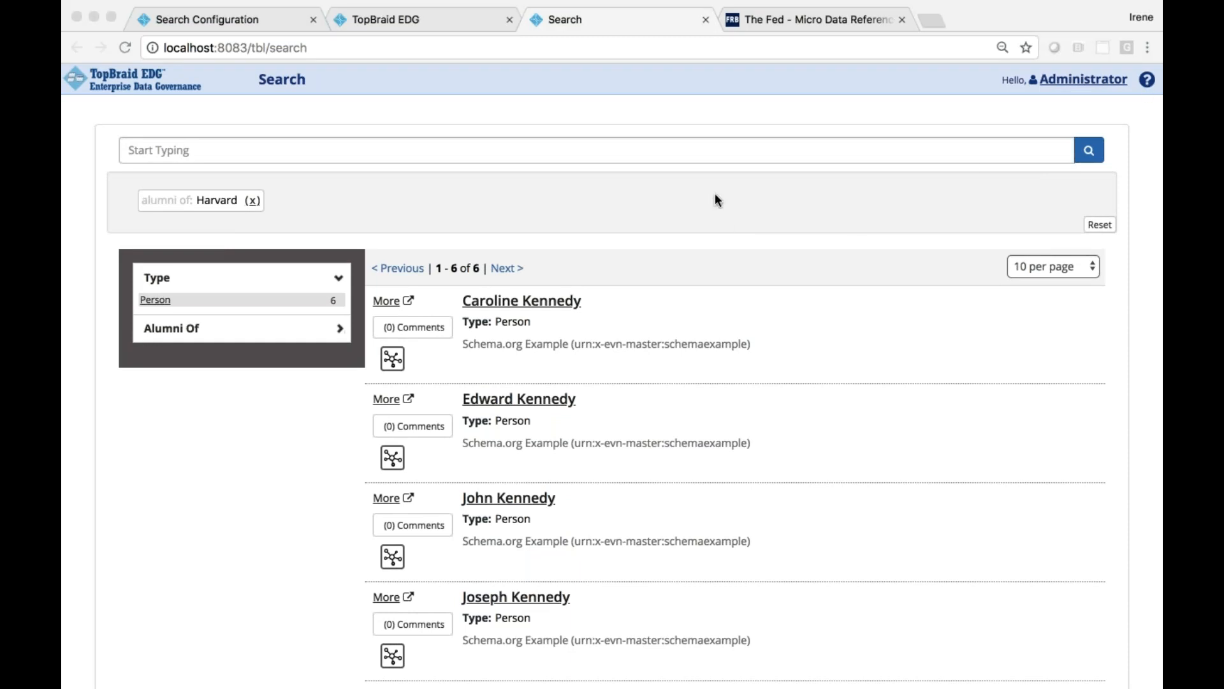